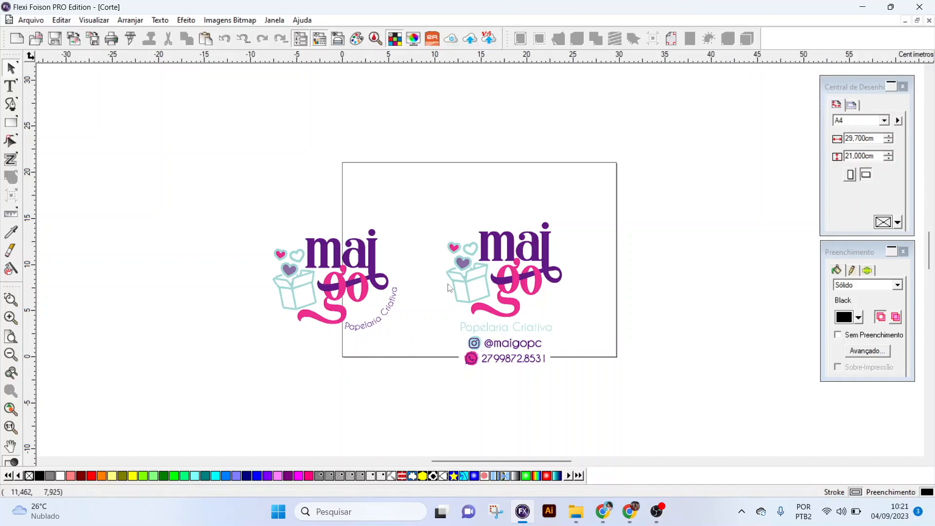
- Create a contour cut with a 0.000 cm offset, including holes, around the logo with the curved tagline
click(506, 272)
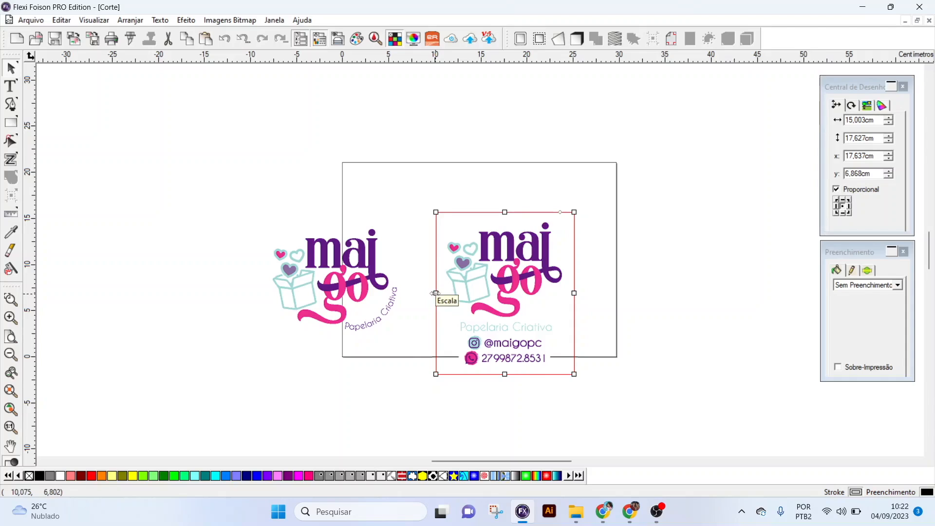
click(344, 259)
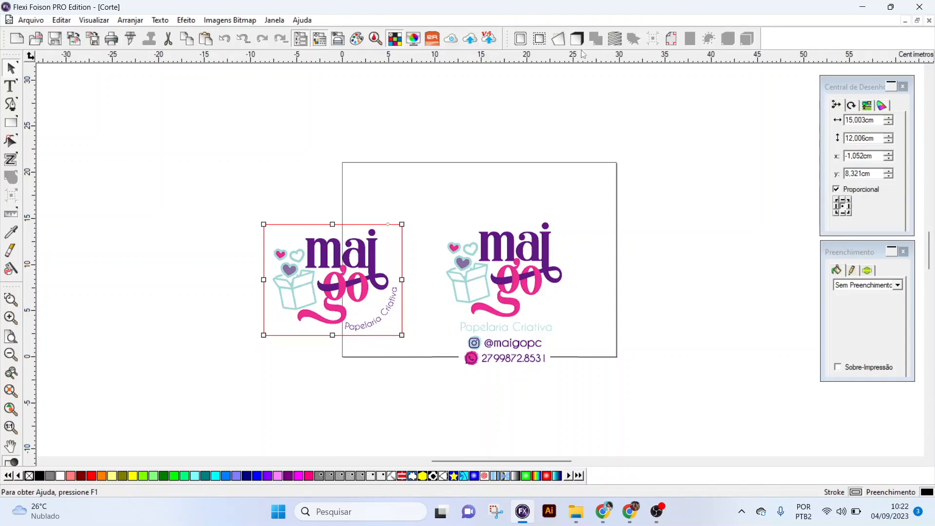
click(539, 39)
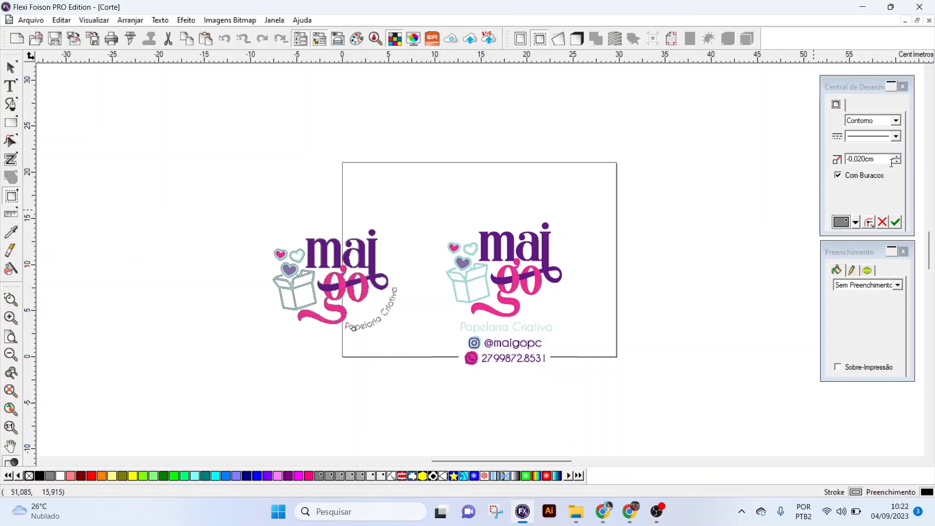
scroll(889, 161, up, 2)
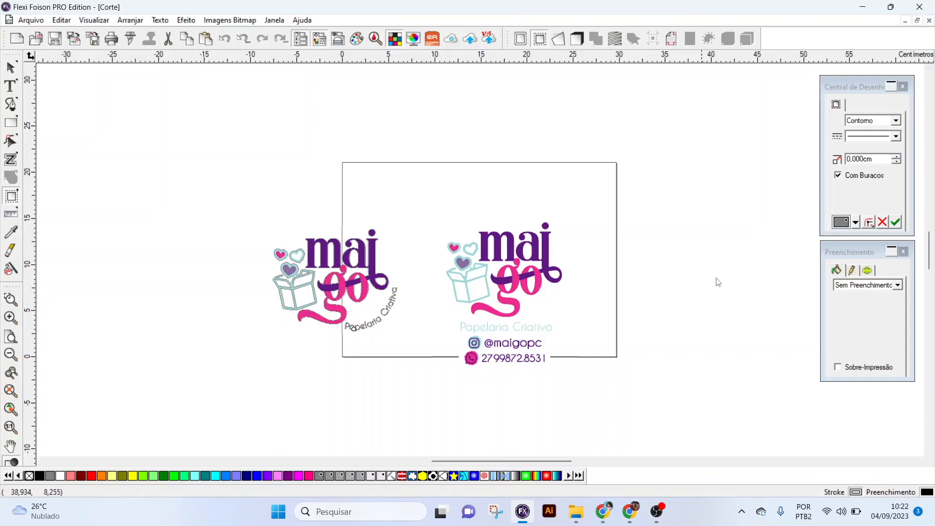
click(895, 226)
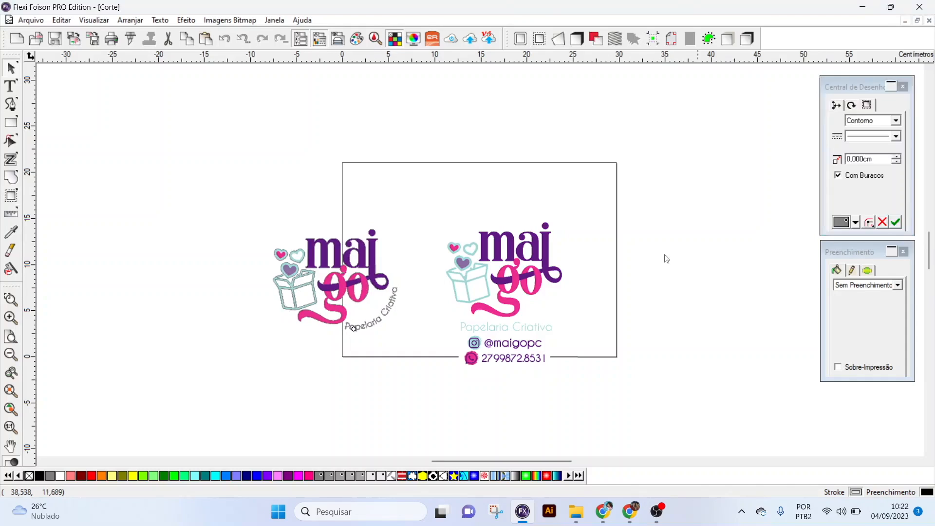
- Separate the contour cut from the curved-tagline logo and move the coloured logo to the left of its outline
right_click(350, 289)
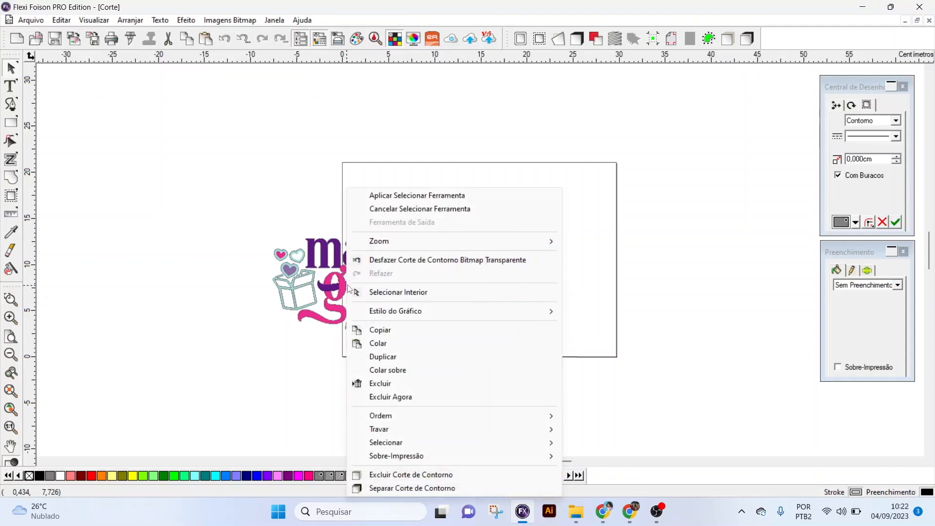
click(372, 488)
click(376, 419)
drag(377, 309, 227, 309)
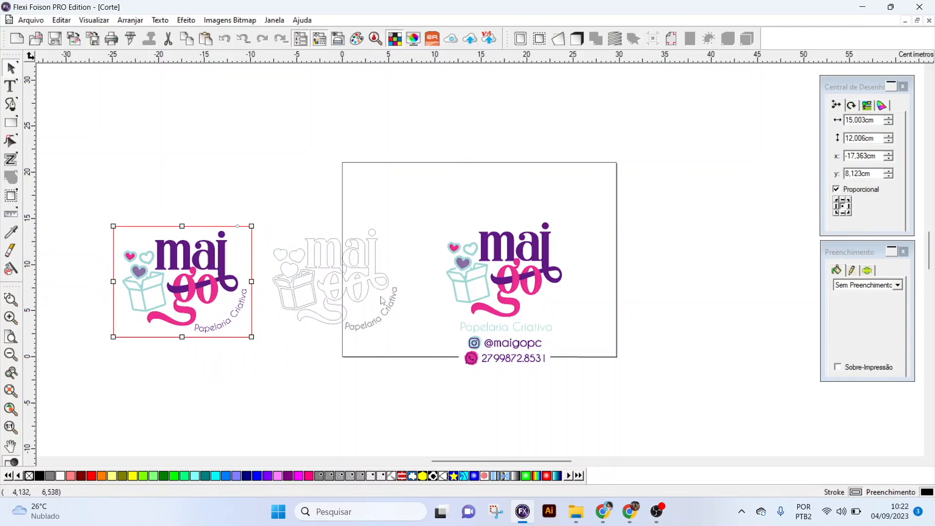
- Examine the separated outline up close, especially the thin lettering of the word "Papelaria"
click(11, 300)
drag(119, 199, 411, 362)
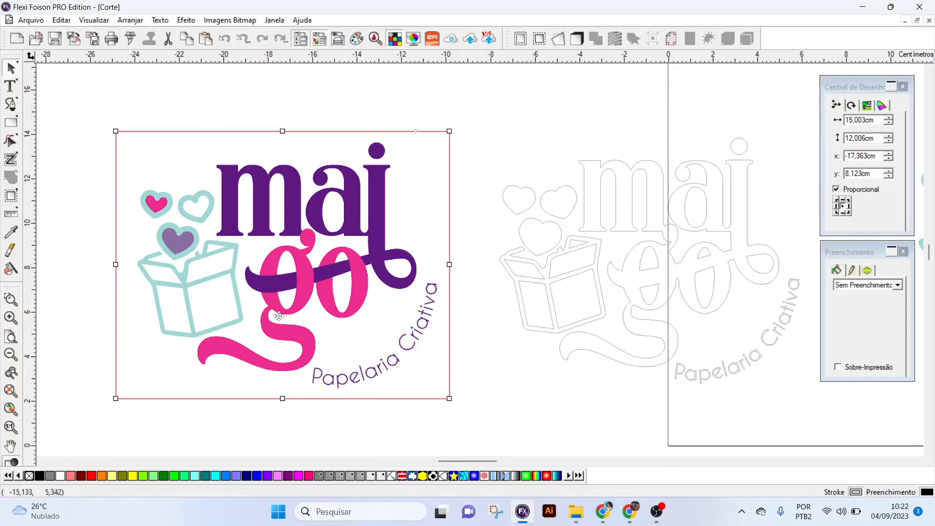
click(10, 299)
drag(672, 342, 785, 412)
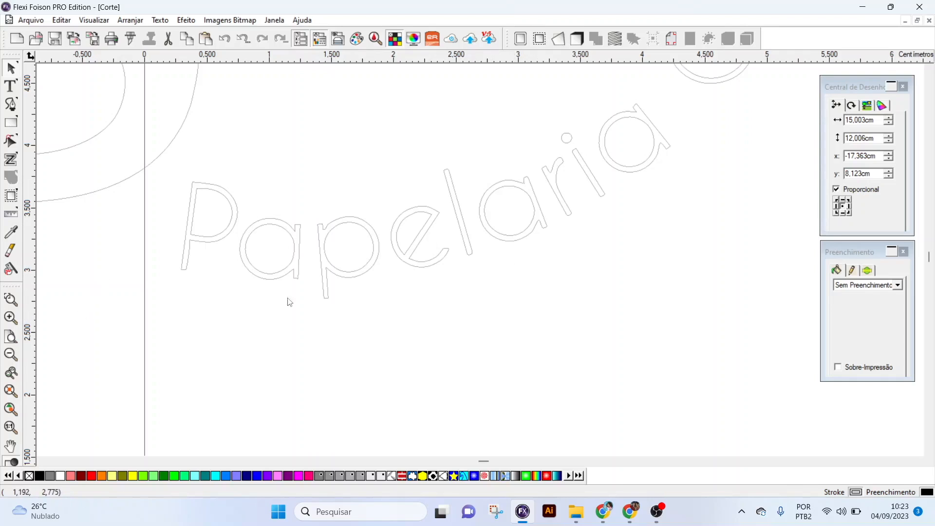
click(11, 356)
click(12, 355)
click(12, 355)
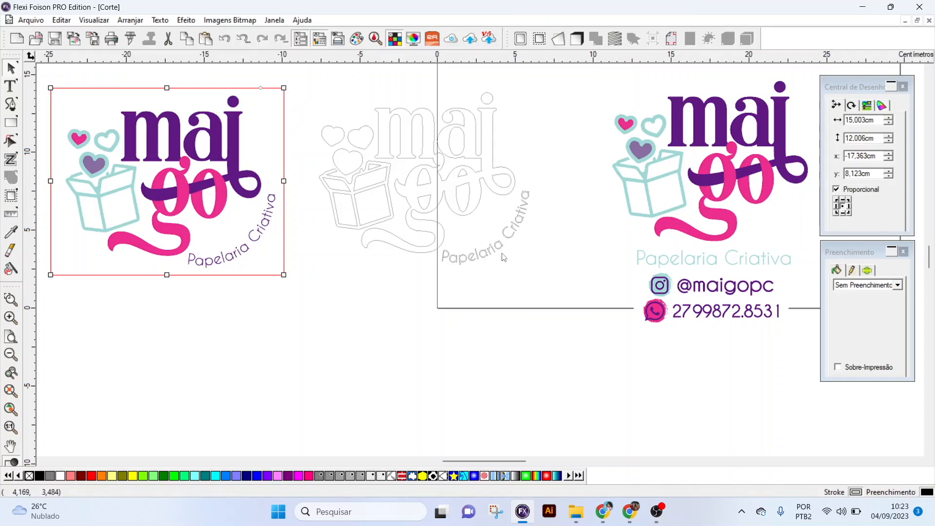
scroll(372, 264, up, 3)
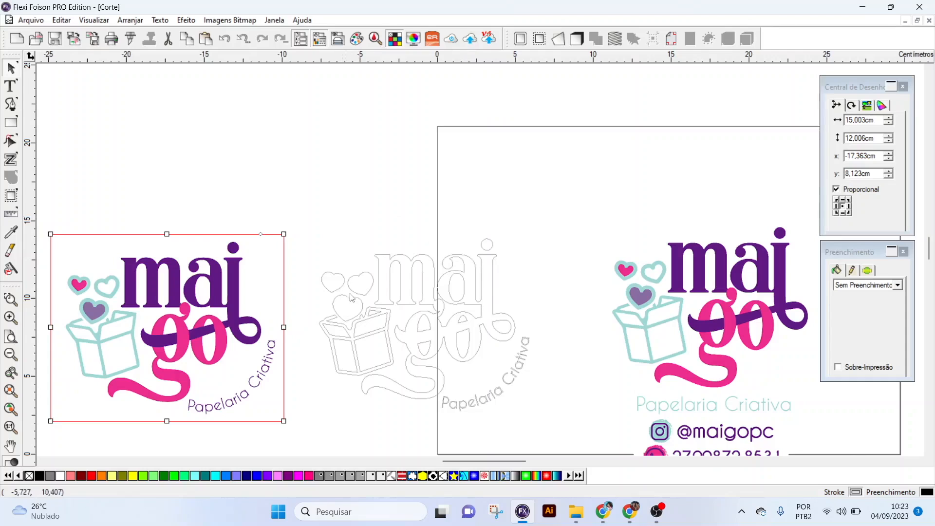
- Scale the logo outline proportionally to 4 cm wide and move it fully outside the page's left edge
click(379, 296)
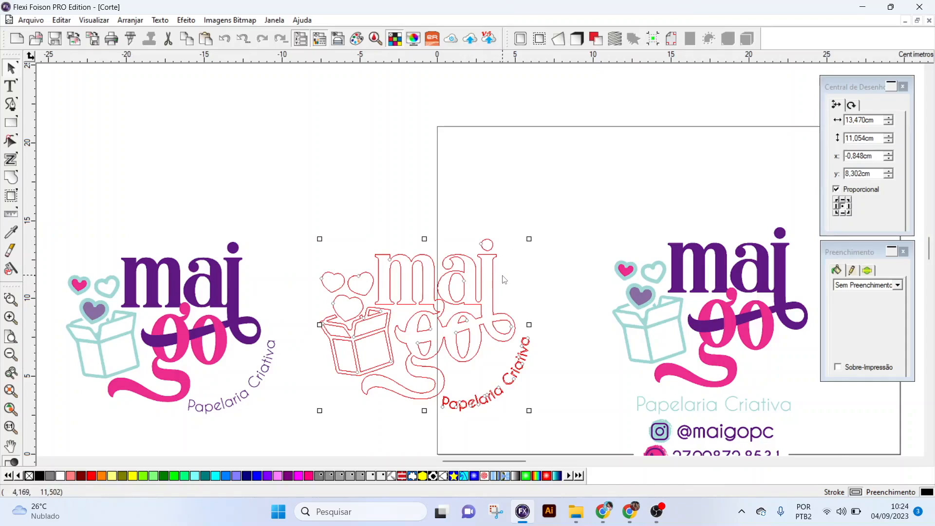
drag(881, 121, 821, 121)
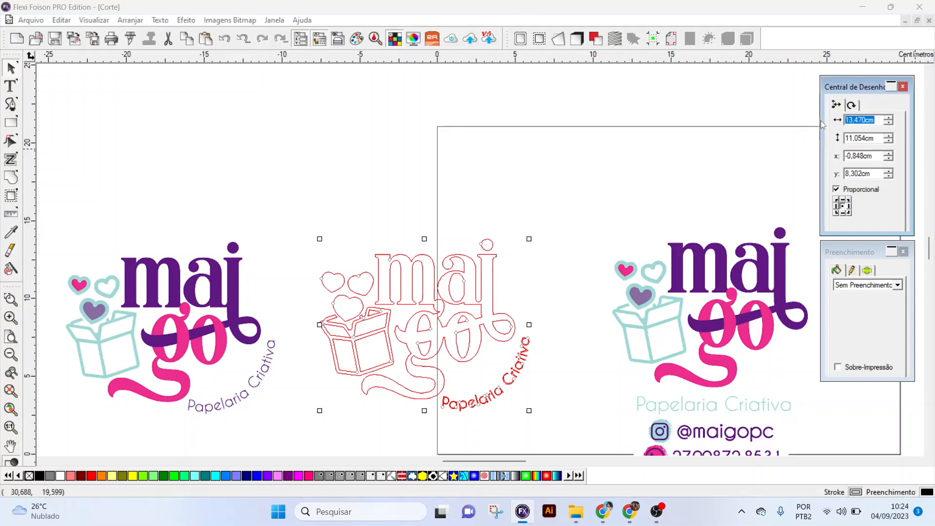
text(4)
key(Return)
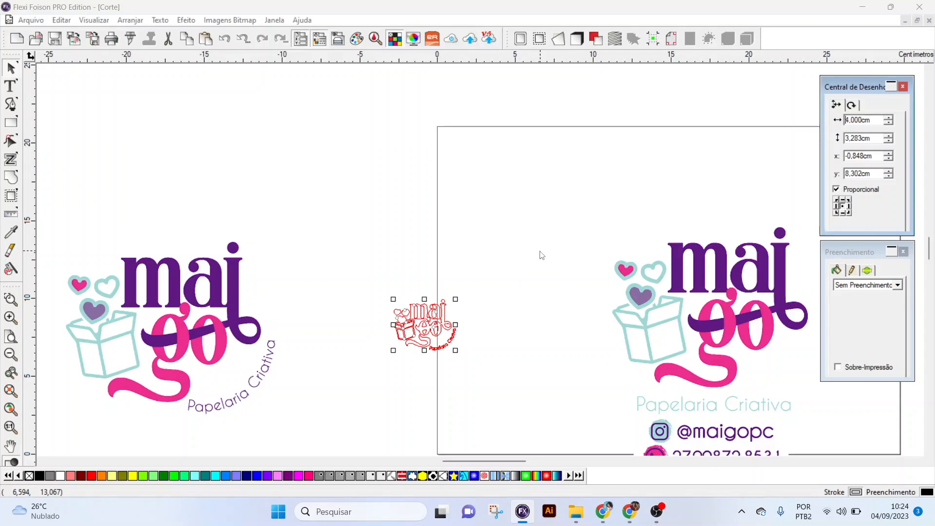
click(483, 276)
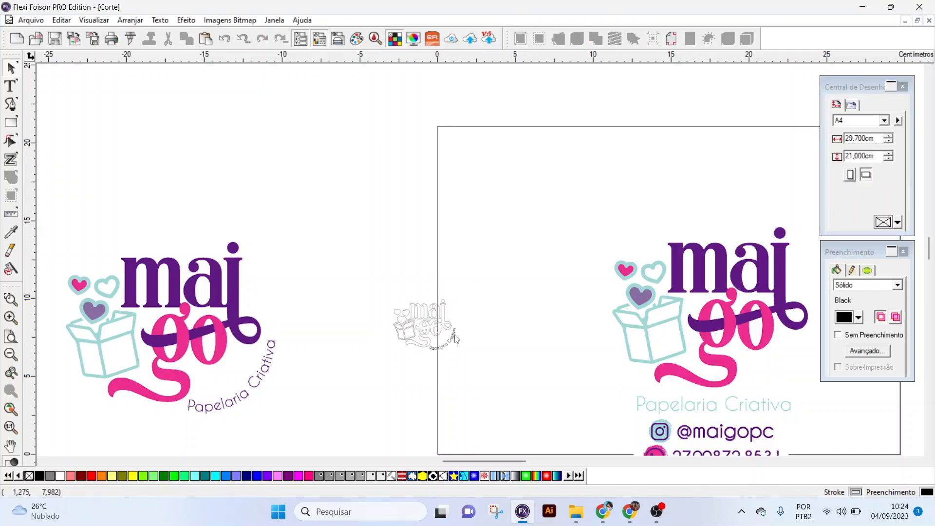
click(446, 329)
drag(445, 325, 403, 274)
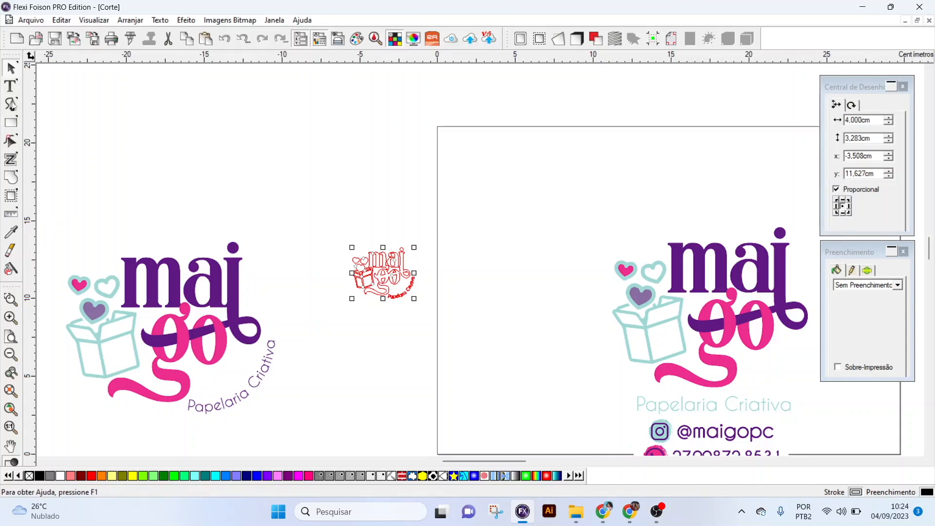
- Draw a rectangle about 4.73 by 3.87 cm enclosing the small logo outline
click(12, 124)
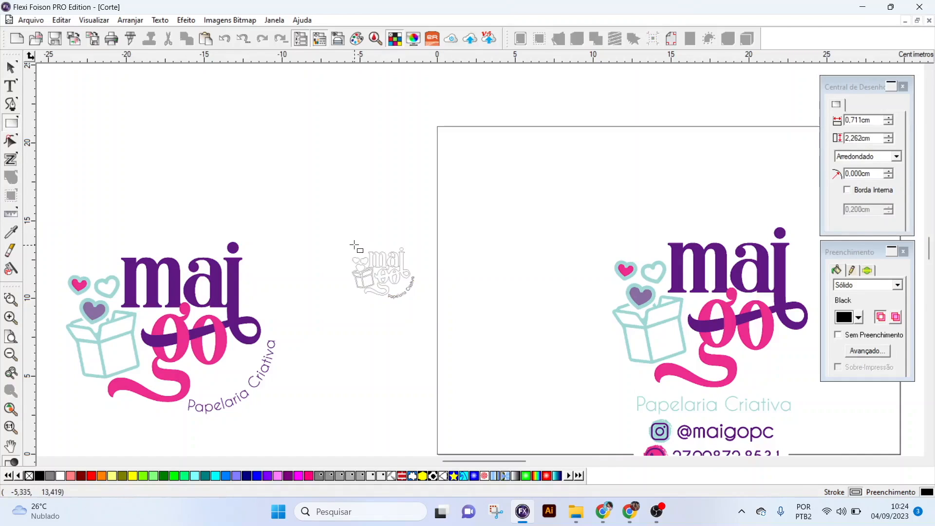
drag(347, 243, 423, 308)
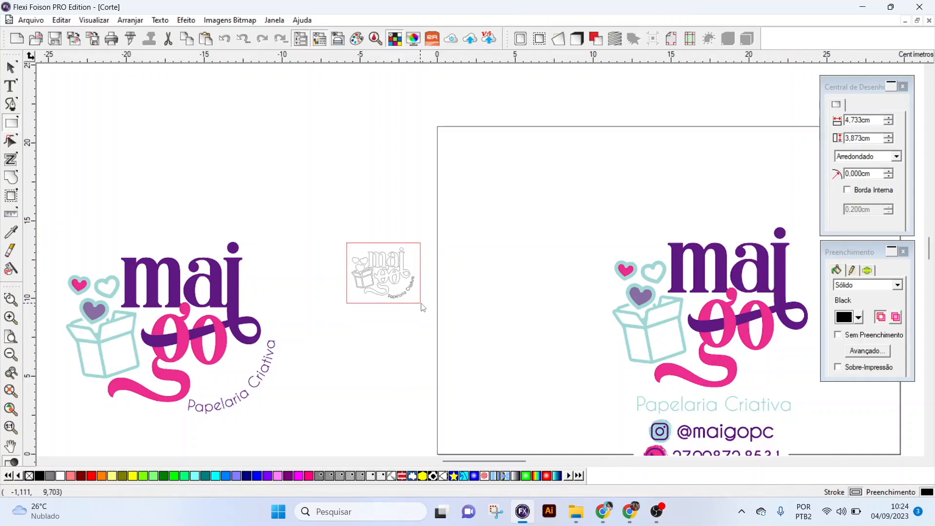
drag(422, 303, 422, 303)
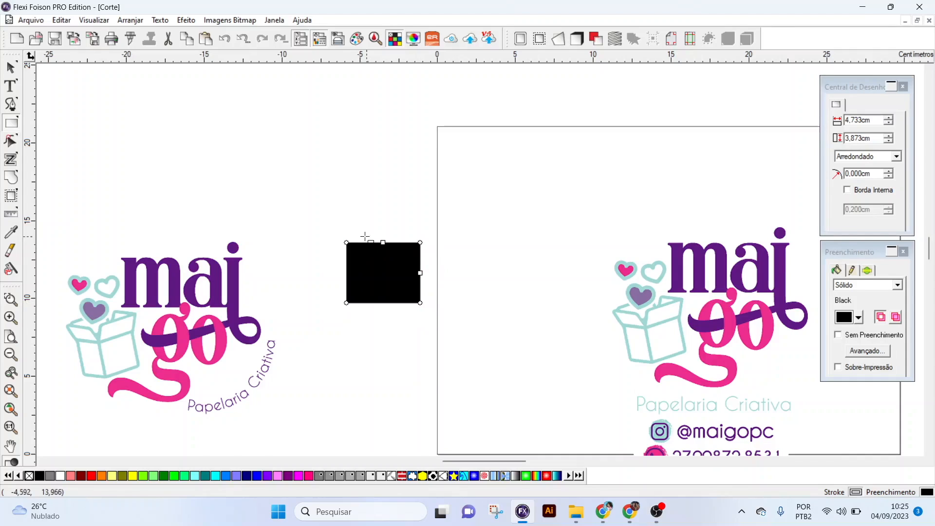
- Round the rectangle's corners to a 0.350 cm radius
click(11, 299)
drag(317, 221, 458, 348)
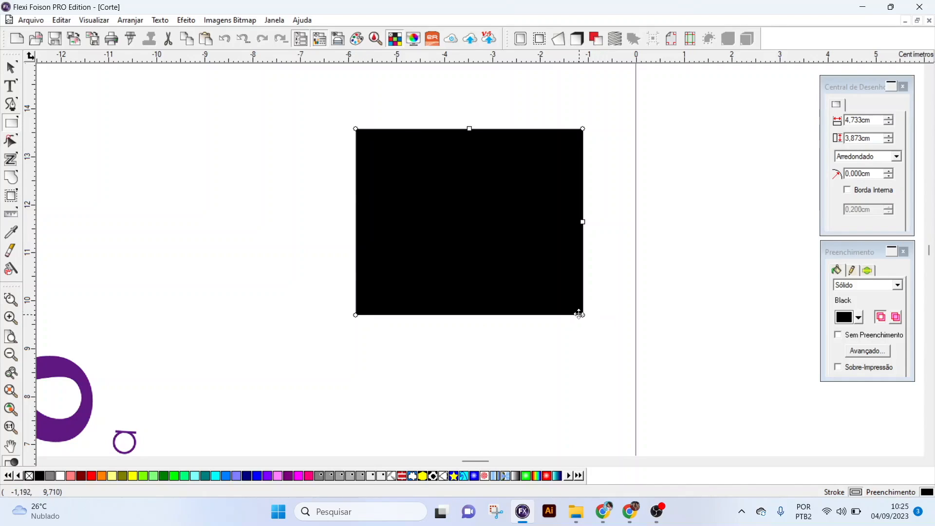
drag(584, 315, 585, 299)
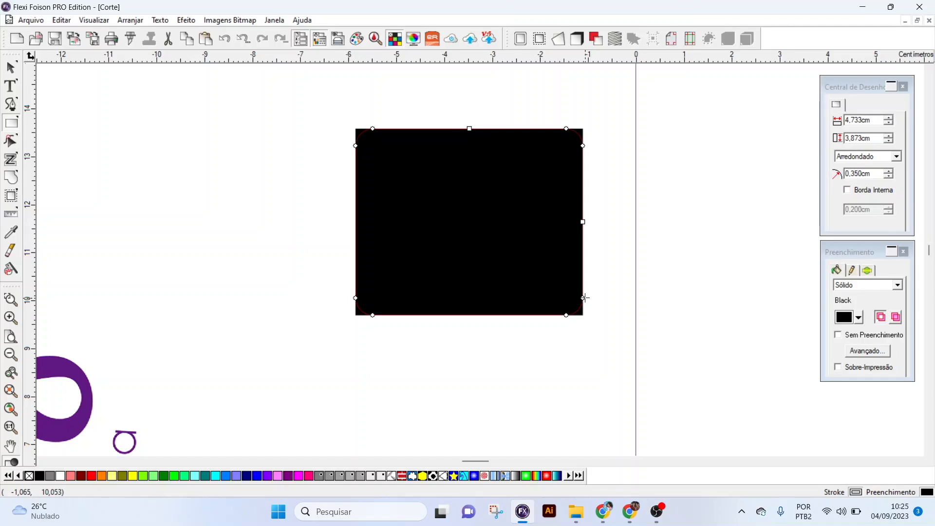
drag(585, 297, 585, 298)
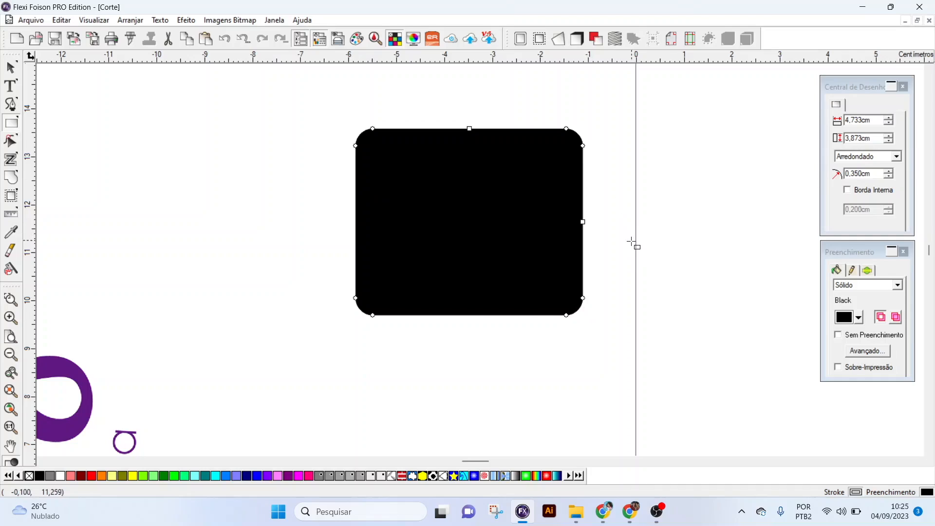
- Convert the rounded rectangle into a contour cut line
click(11, 68)
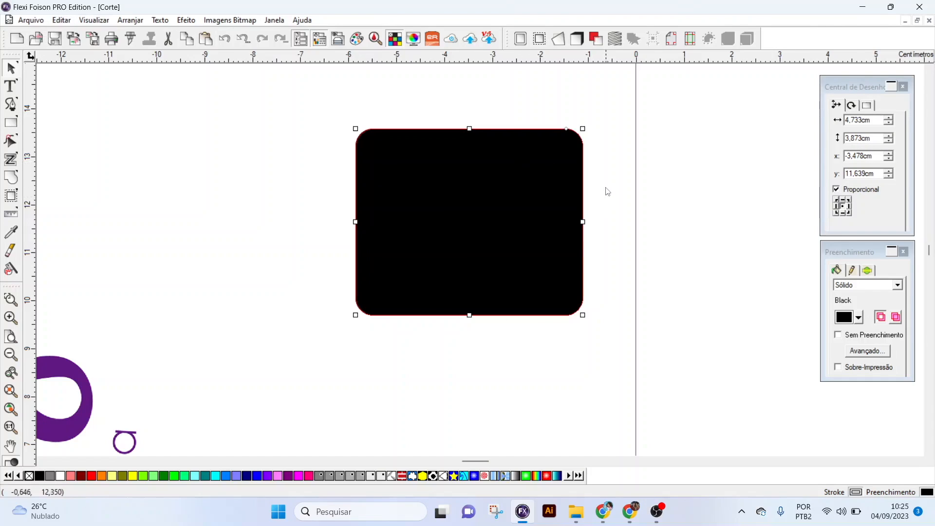
click(127, 20)
mouse_move(158, 102)
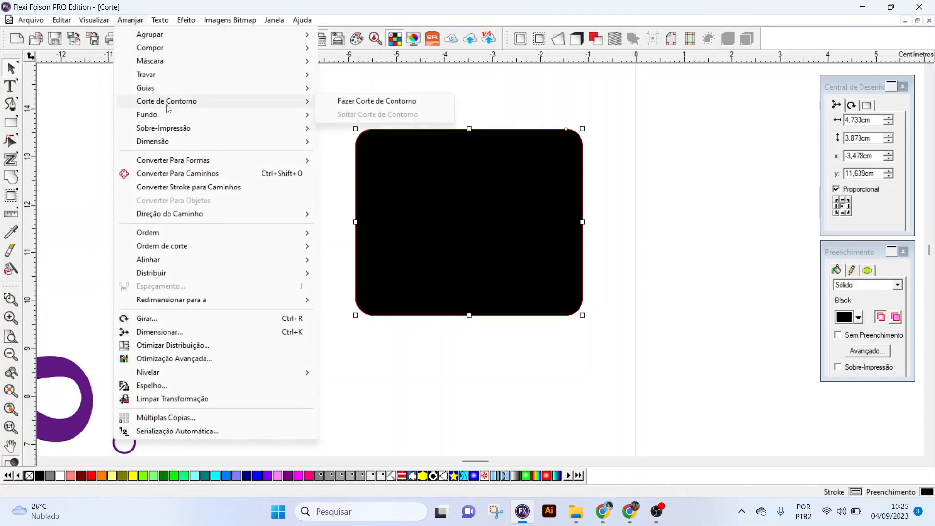
click(349, 102)
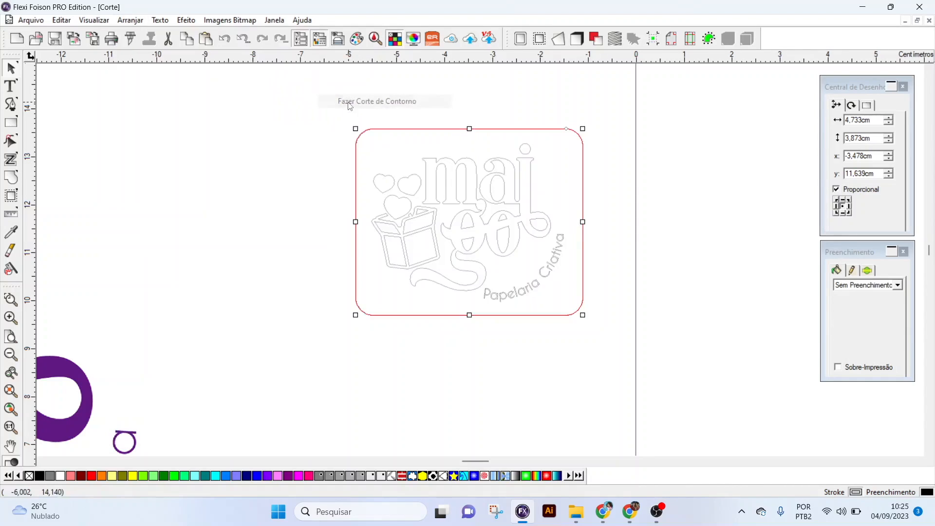
click(487, 117)
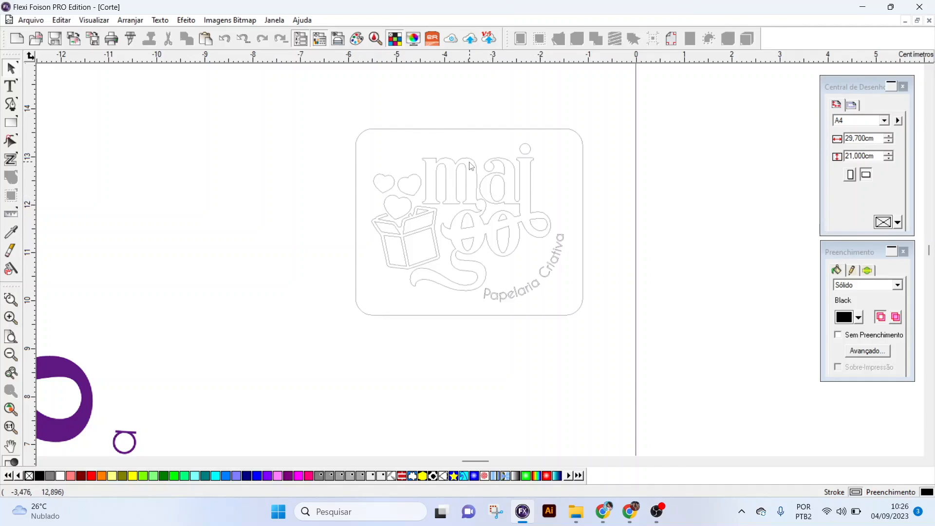
- Set the stroke colour of the logo outline inside the rounded frame to Red
click(414, 199)
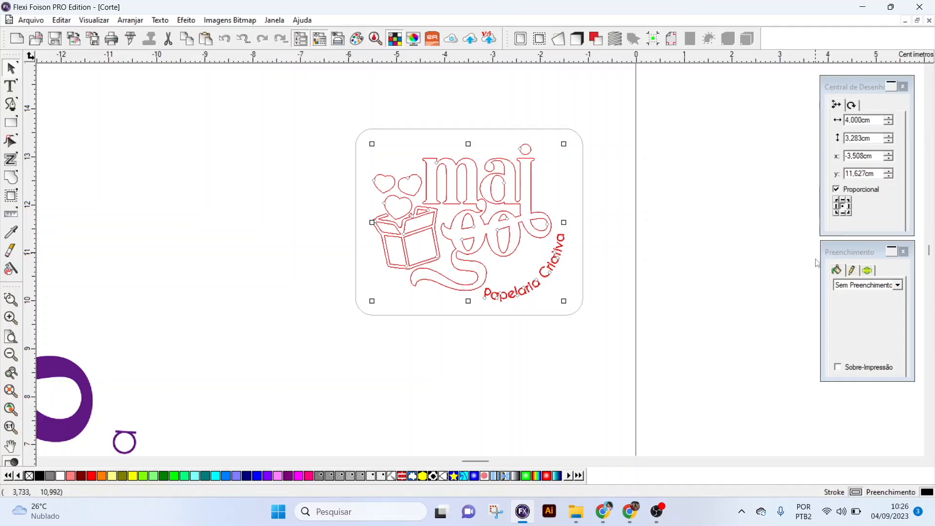
click(852, 271)
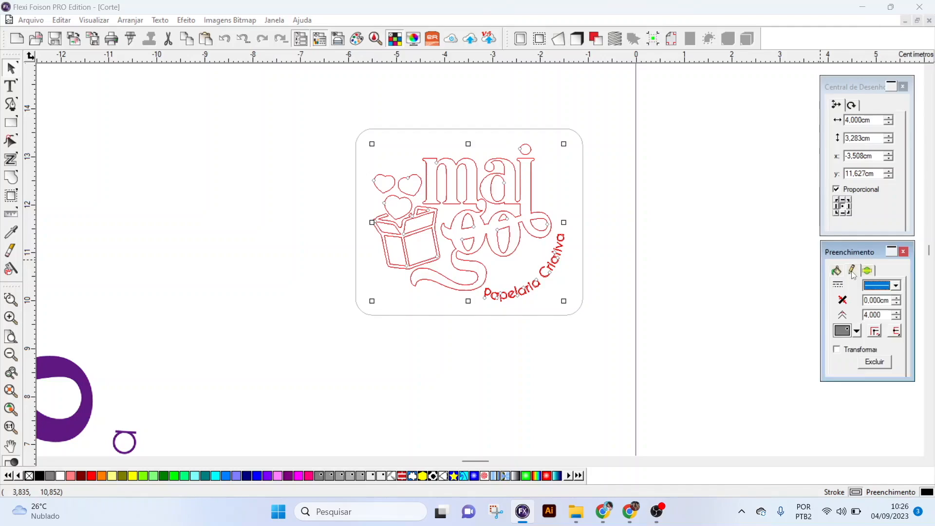
click(857, 331)
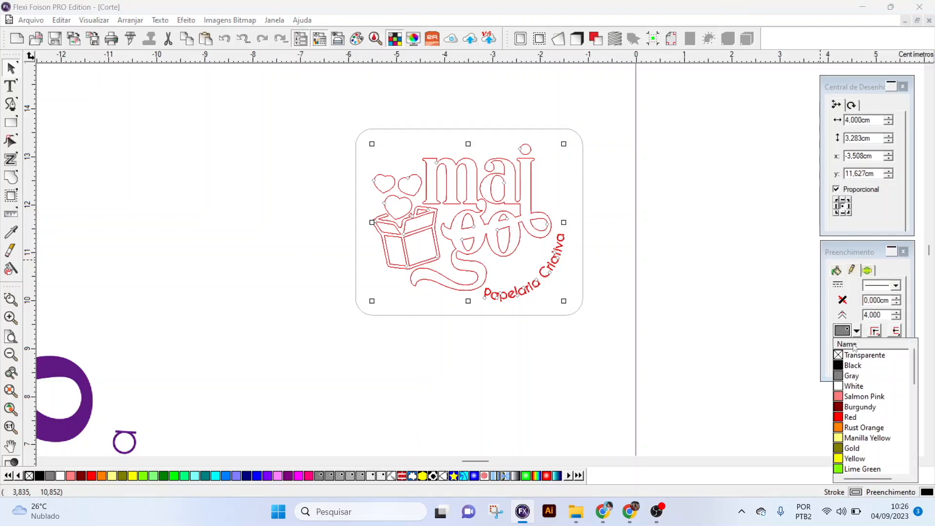
click(850, 418)
click(657, 294)
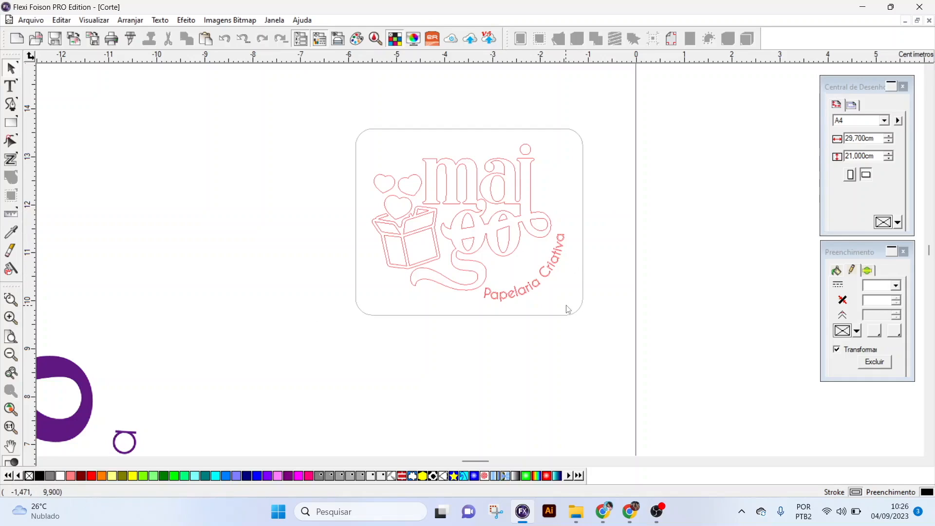
- Select the logo outline together with the rounded frame and align them on their centres
drag(623, 347, 324, 97)
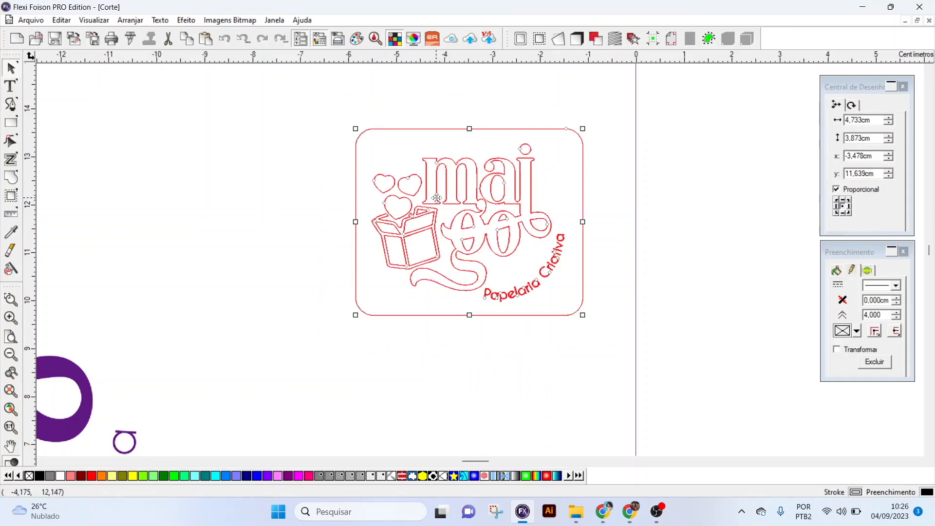
right_click(425, 196)
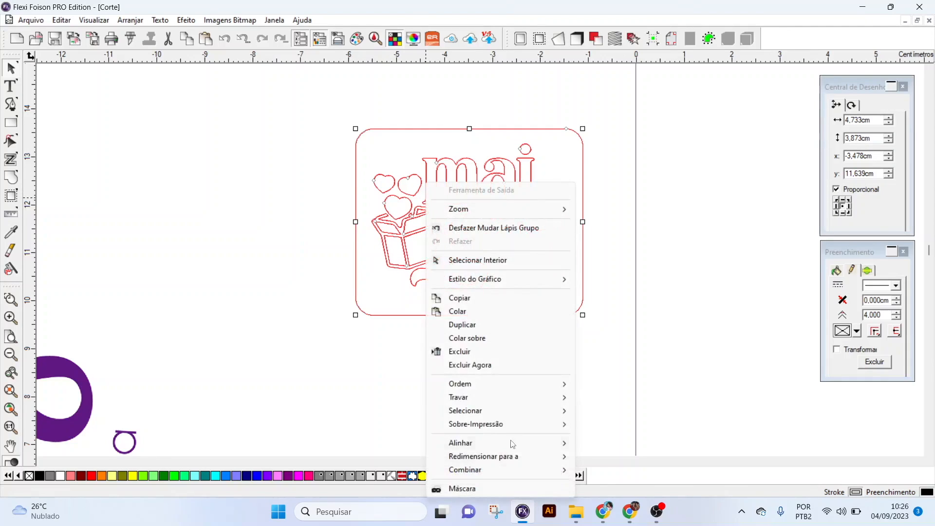
mouse_move(555, 443)
click(596, 442)
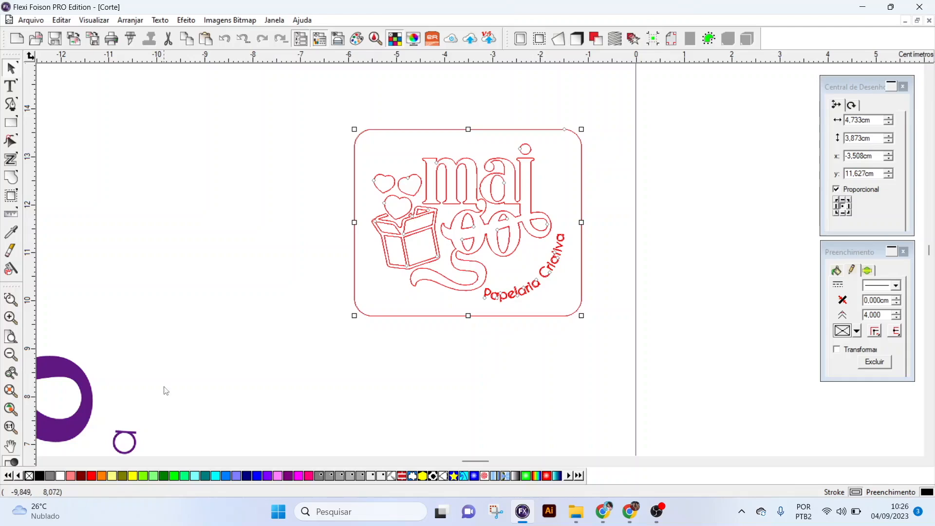
- Move the coloured logo with the contact details off the page, beyond its right edge
click(11, 355)
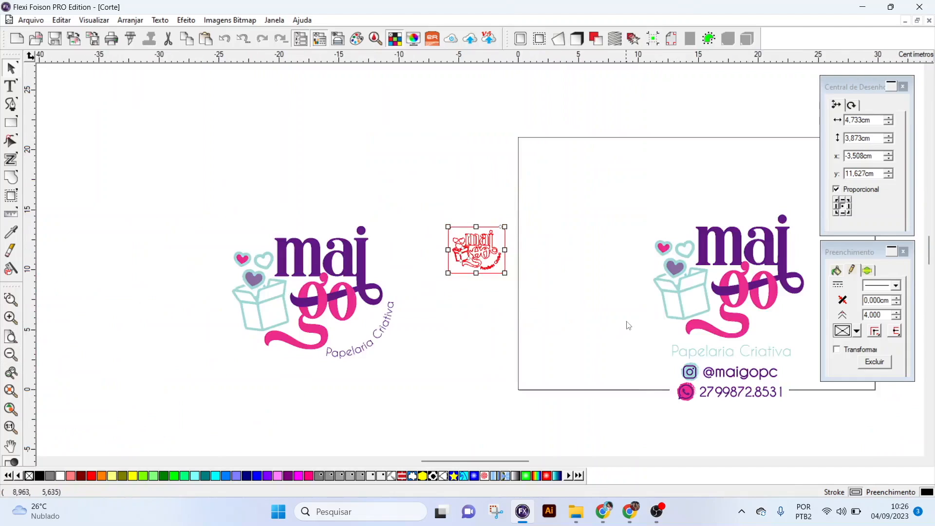
drag(507, 465, 534, 465)
drag(522, 257, 787, 224)
- Group the logo outline with its rounded frame and save the file
drag(300, 290, 217, 199)
right_click(248, 240)
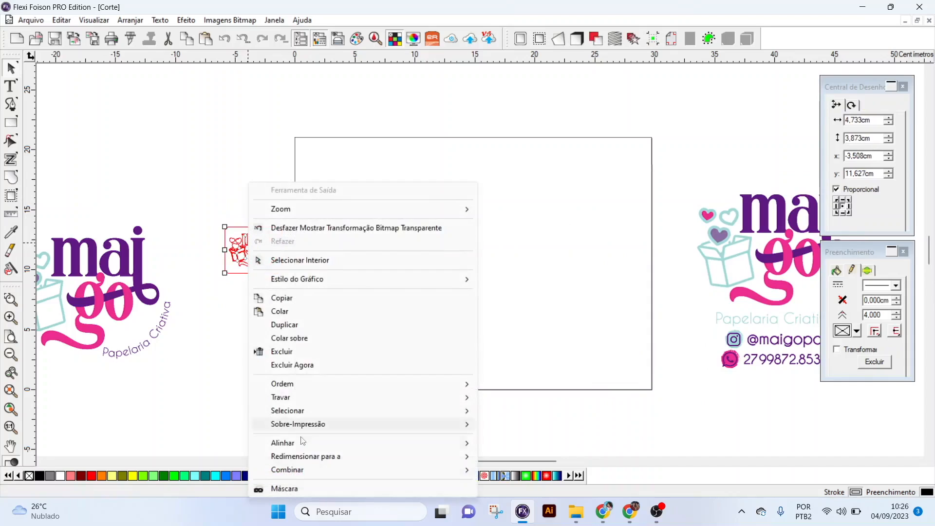
mouse_move(296, 472)
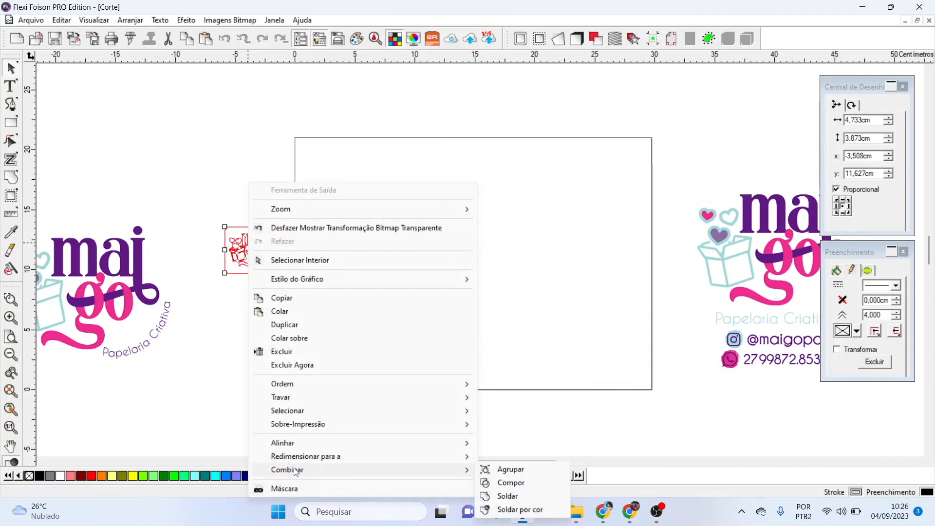
click(488, 473)
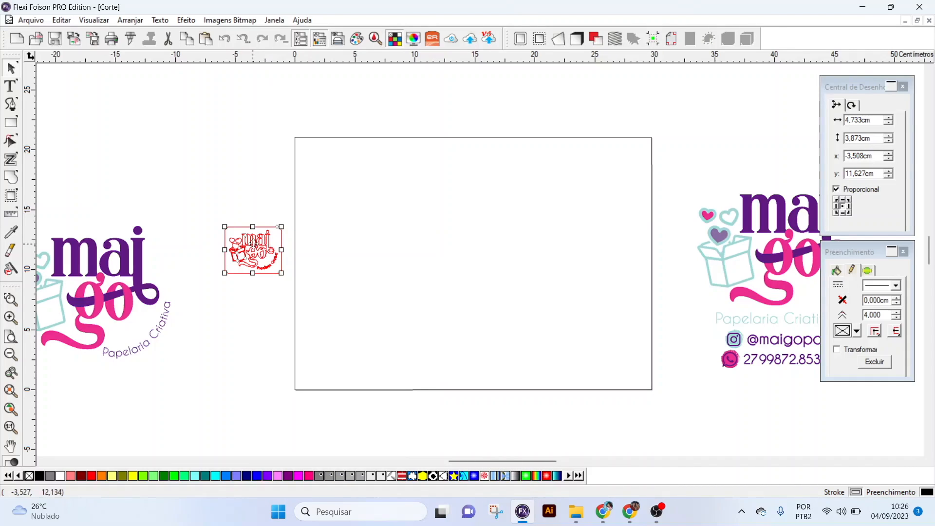
key(ctrl+s)
- Move the grouped label into the page's lower-left corner, centred at about x 3.8 cm and y 3.2 cm
drag(246, 248, 331, 359)
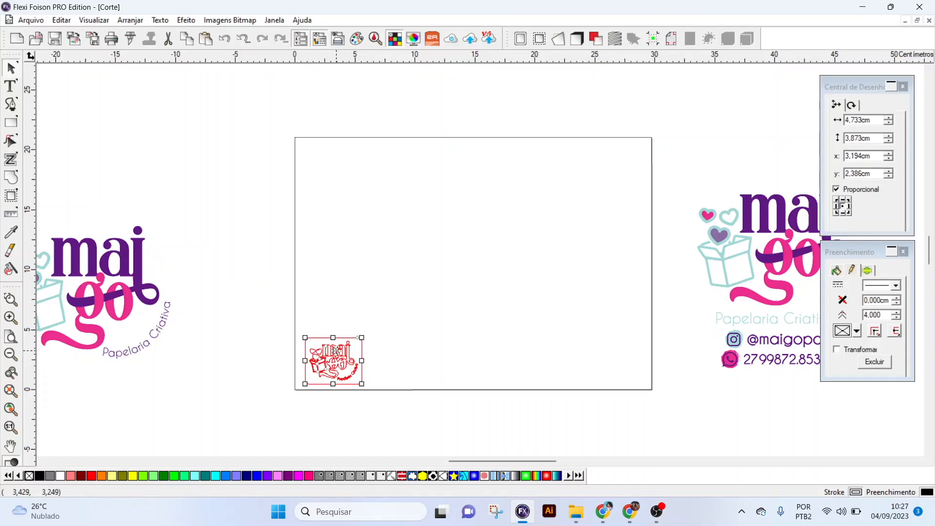
drag(346, 366, 351, 355)
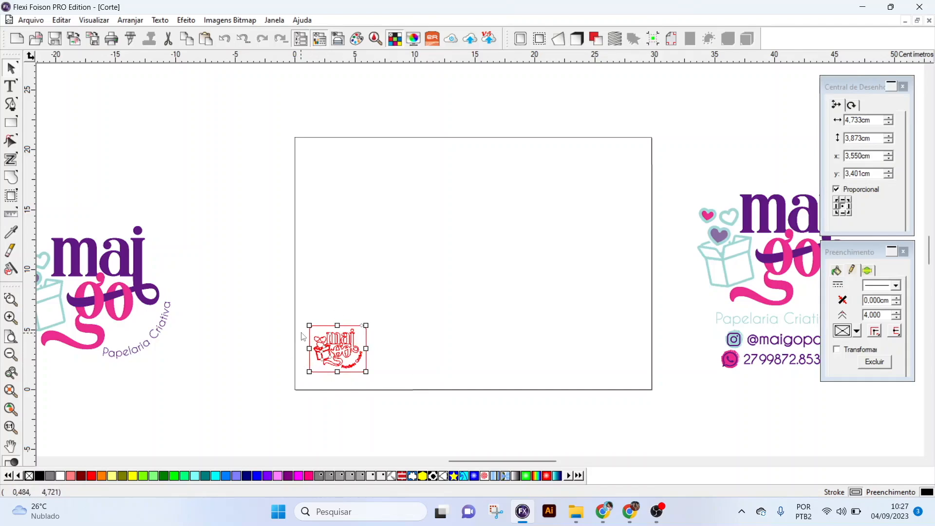
drag(347, 345, 351, 348)
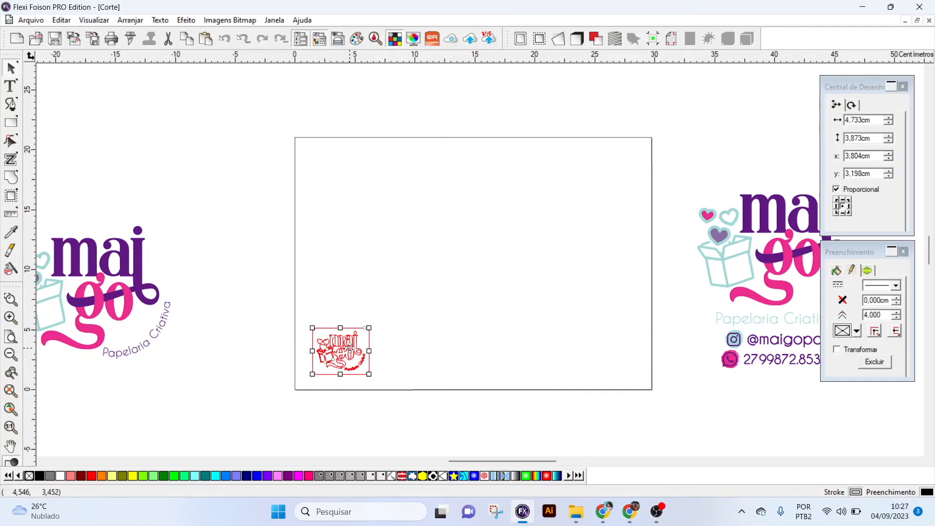
- Set up multiple copies of the label with 5 horizontal and 4 vertical copies
click(131, 20)
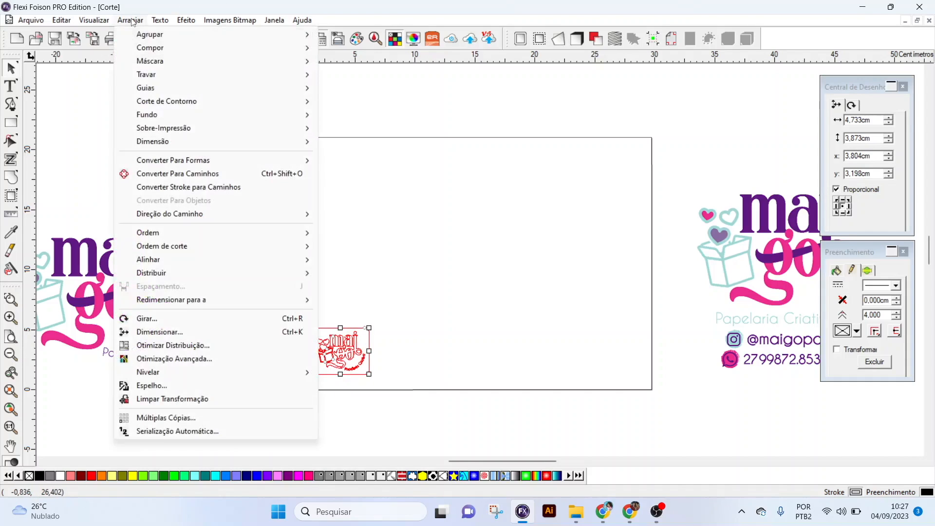
click(232, 420)
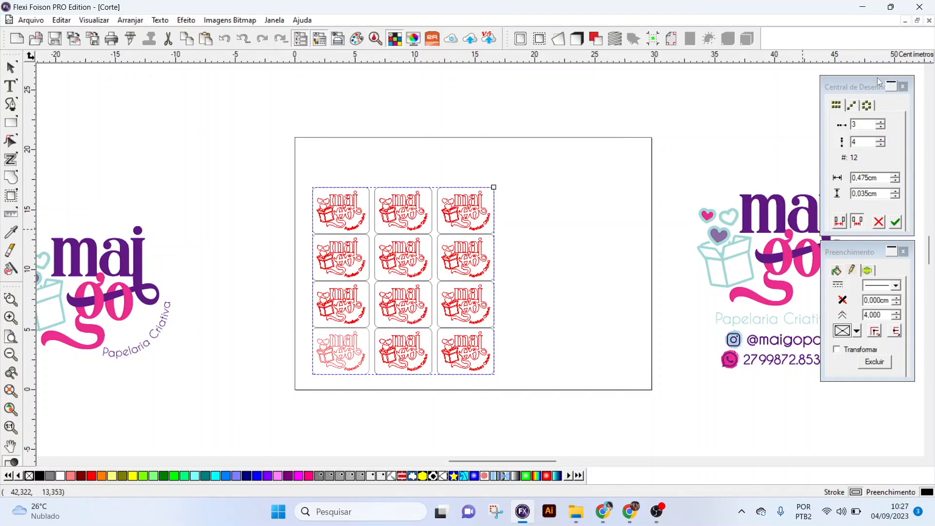
drag(868, 86, 566, 210)
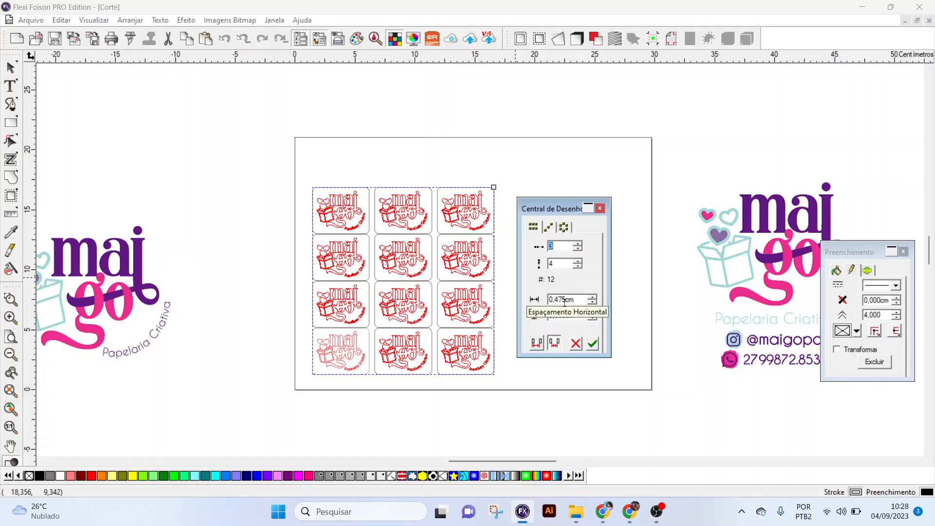
drag(569, 211, 712, 209)
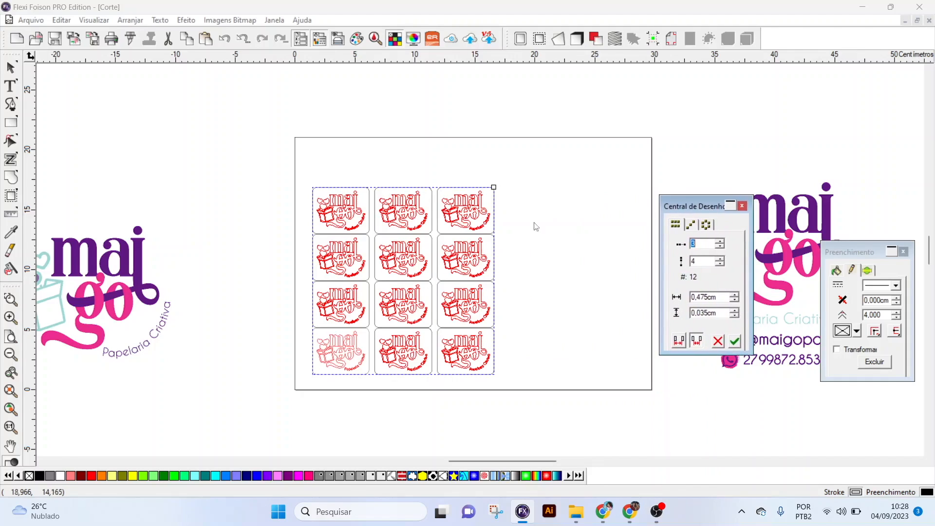
scroll(706, 241, up, 2)
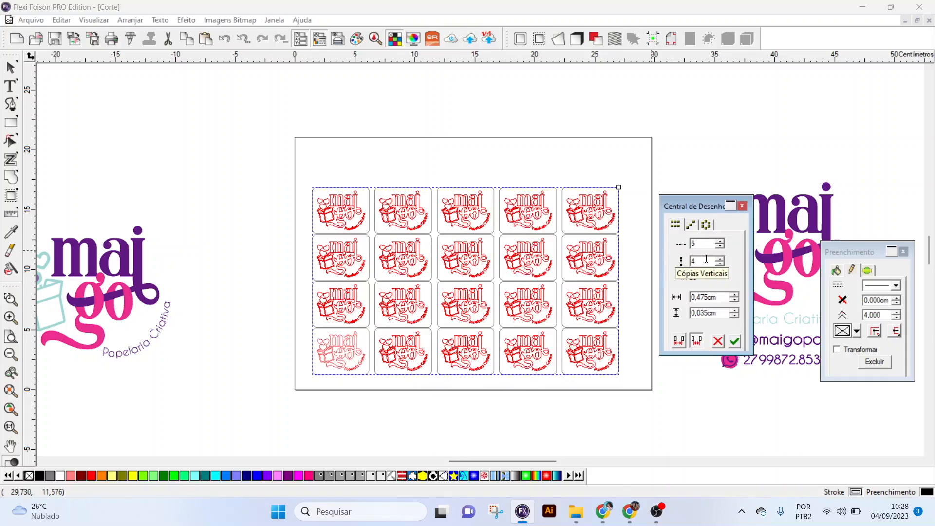
scroll(707, 259, up, 1)
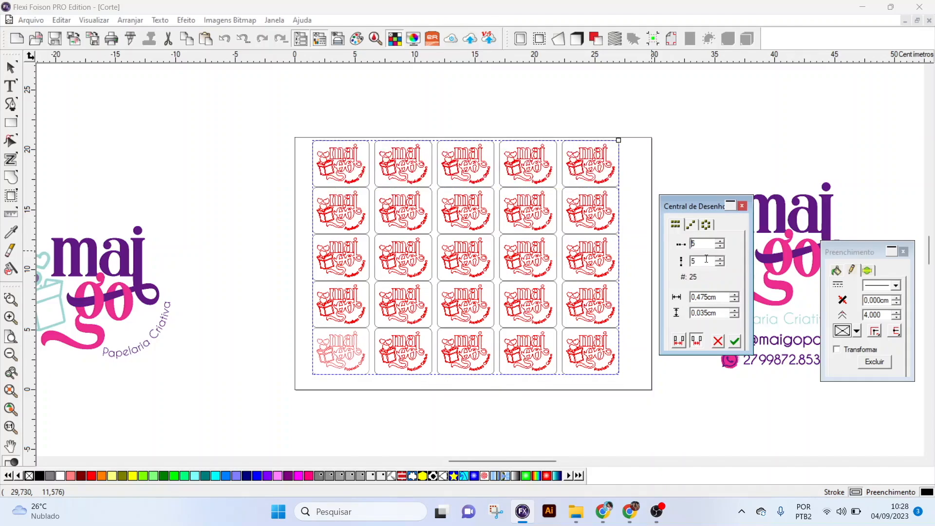
scroll(706, 259, down, 1)
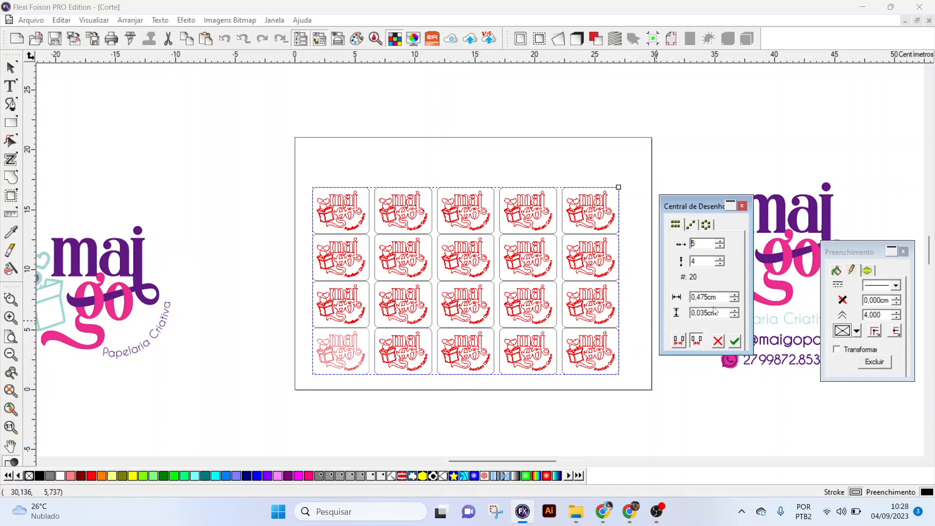
- Set the vertical spacing between the label copies to 0.435 cm and apply the copies
scroll(708, 311, up, 1)
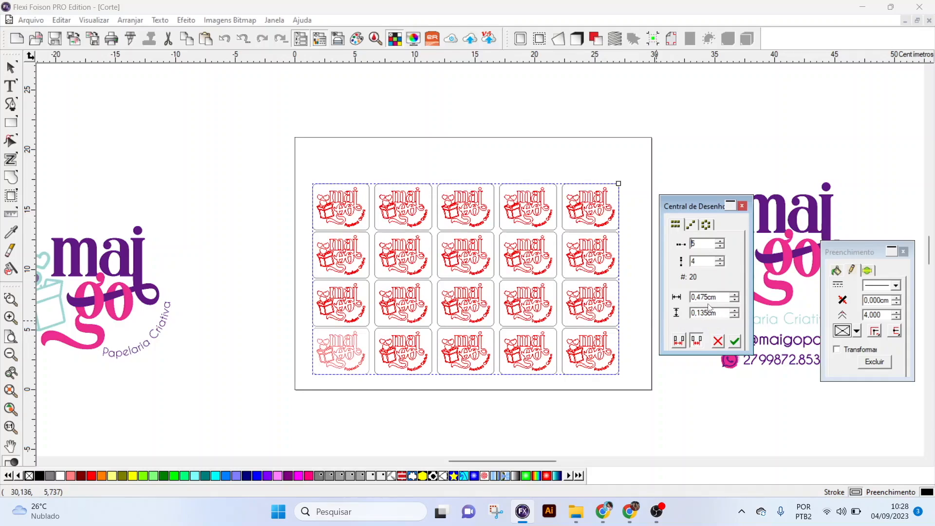
scroll(721, 313, up, 2)
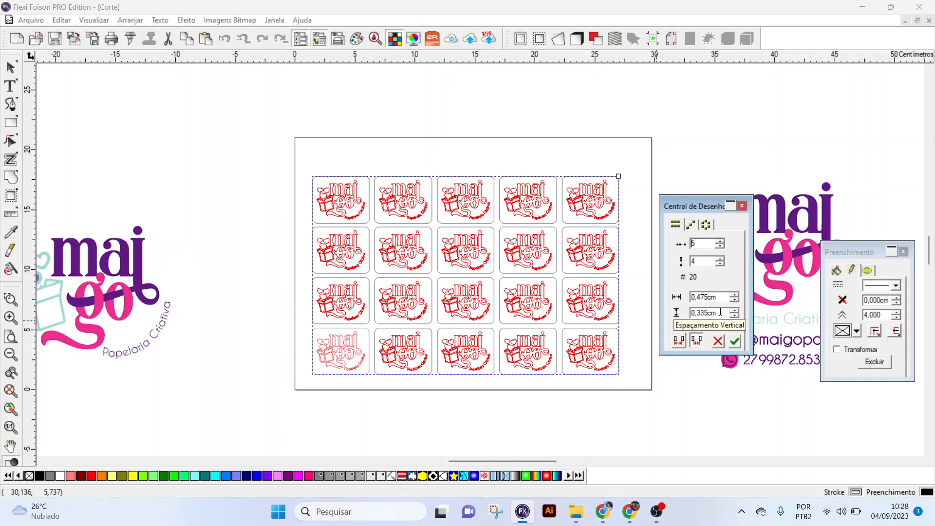
scroll(721, 313, up, 1)
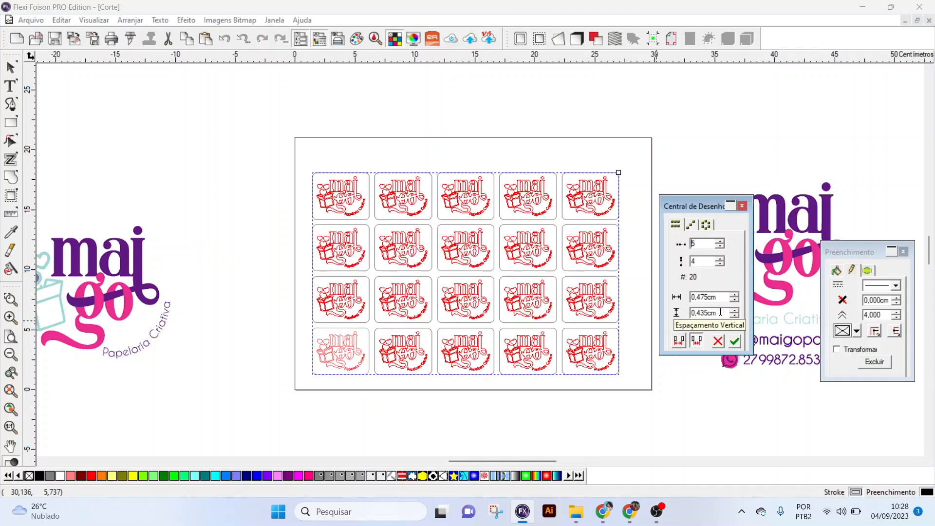
click(736, 343)
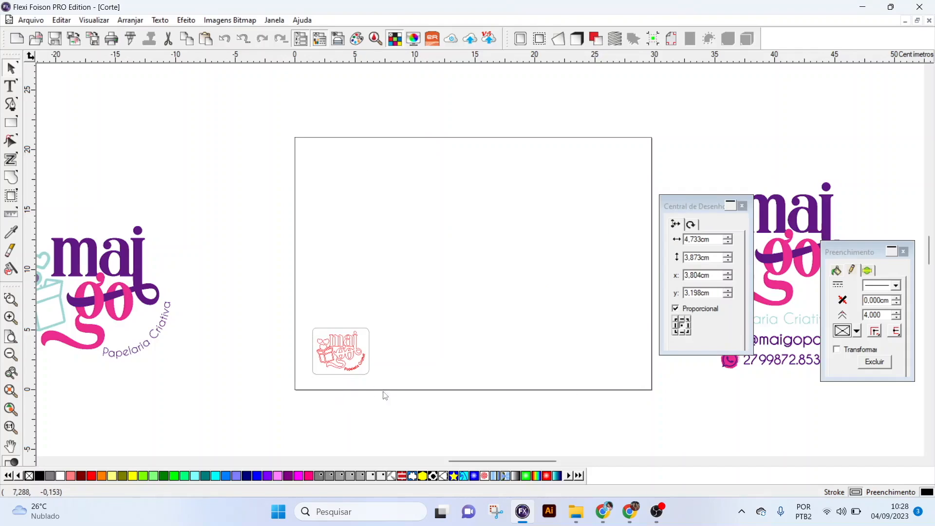
- Reselect the single label and apply multiple copies again as a grid of 5 by 4
drag(385, 393, 305, 305)
click(131, 20)
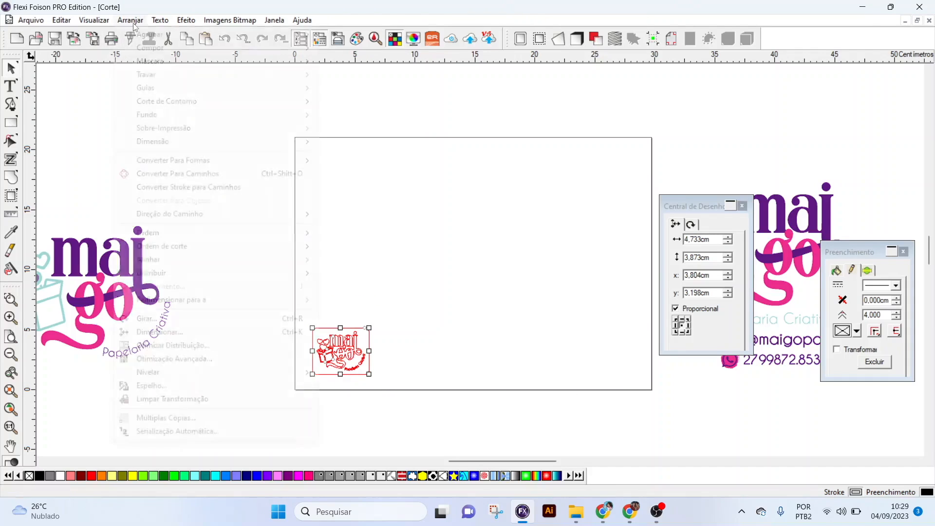
click(219, 418)
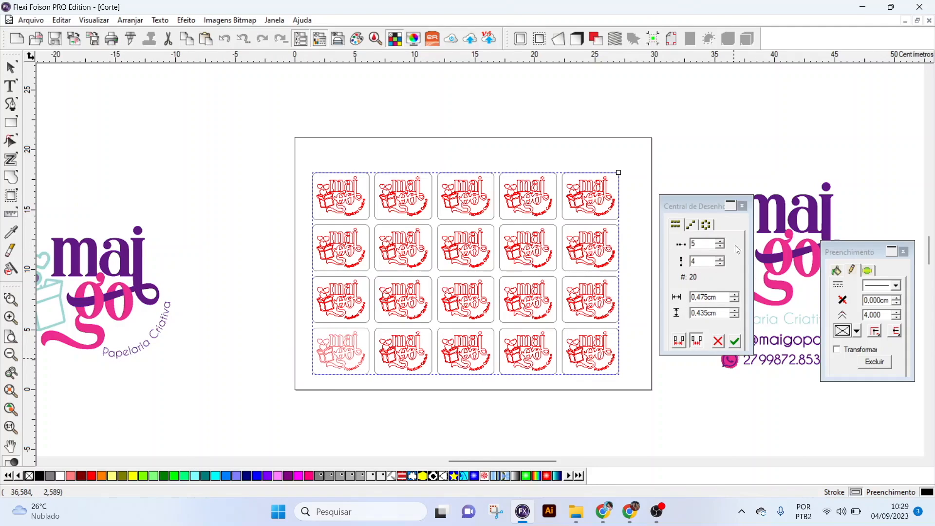
click(734, 343)
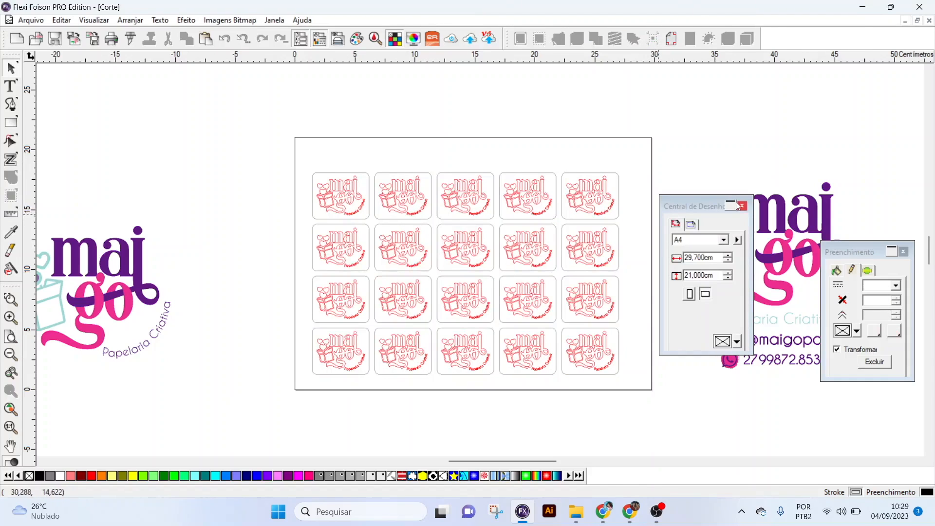
drag(704, 210, 866, 90)
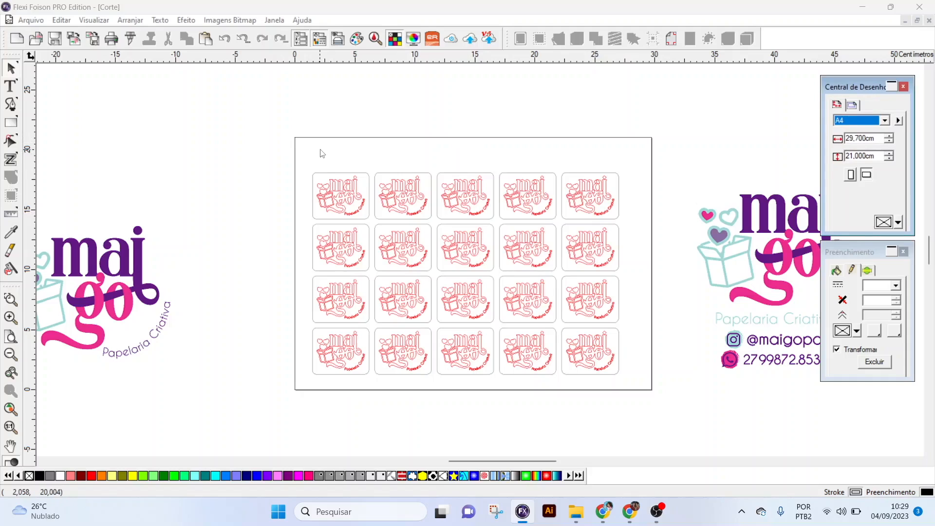
- Change the A4 page orientation to portrait
drag(320, 154, 666, 393)
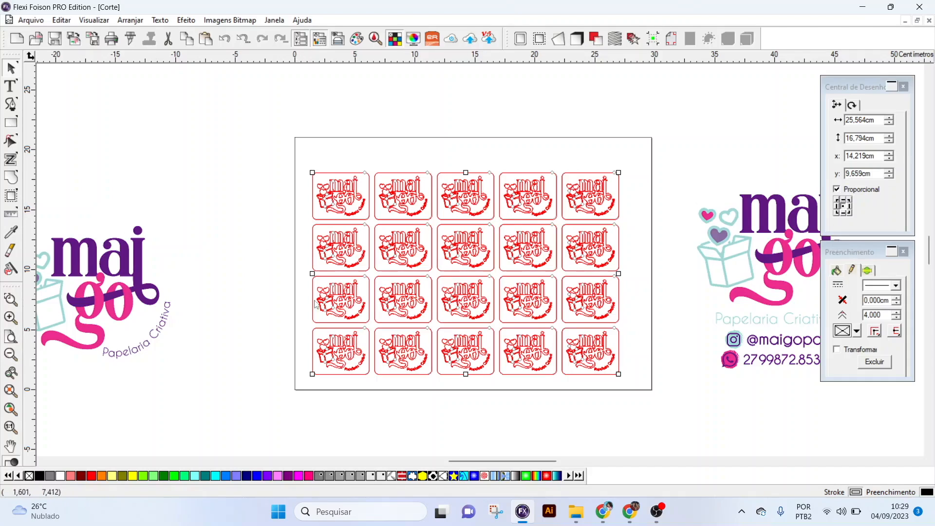
click(645, 292)
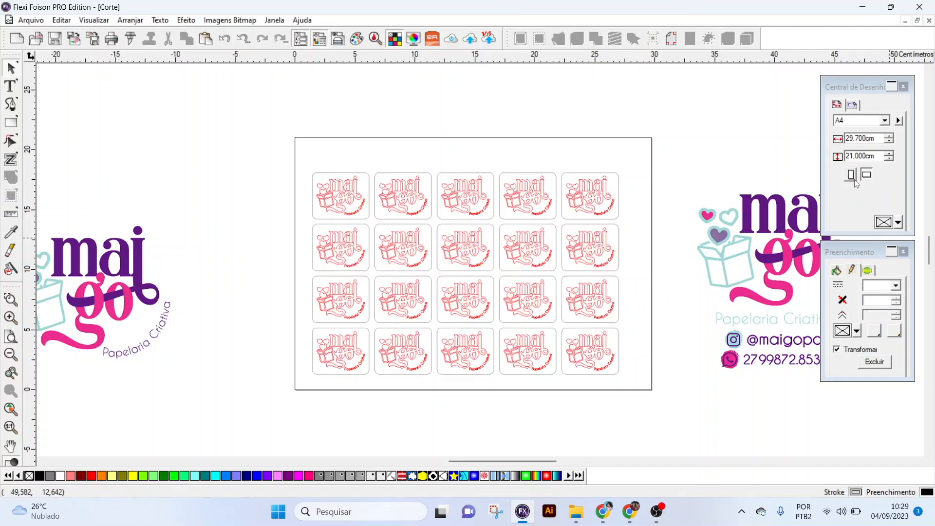
click(855, 180)
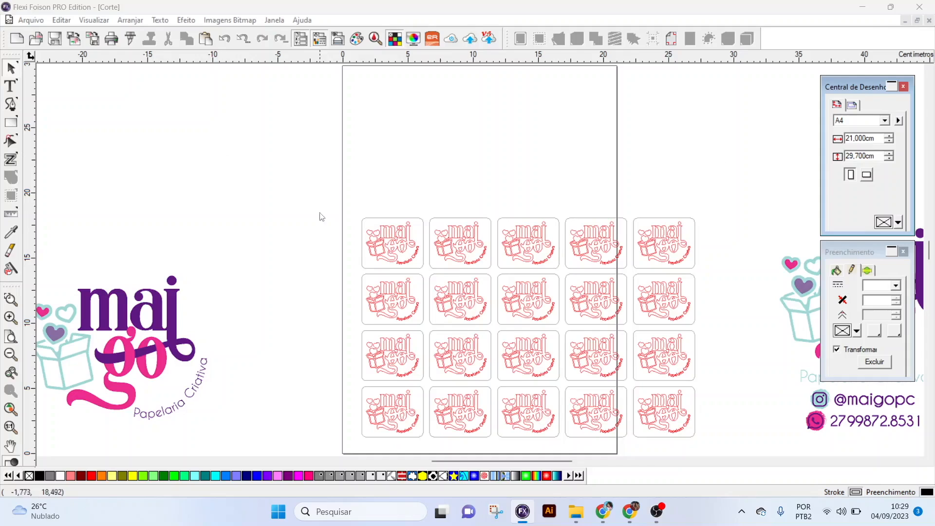
- Select the whole grid of labels, rotate it 90° and fit it inside the portrait page
drag(344, 190, 705, 422)
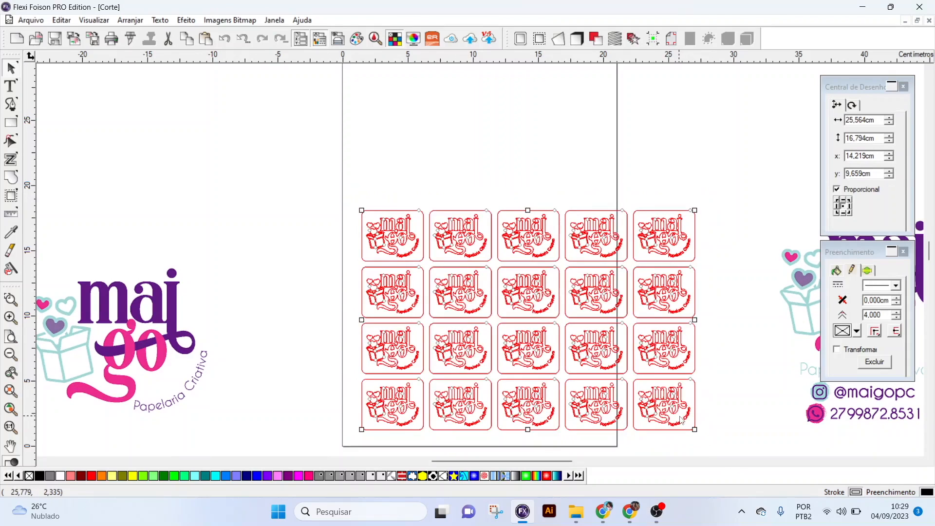
click(686, 419)
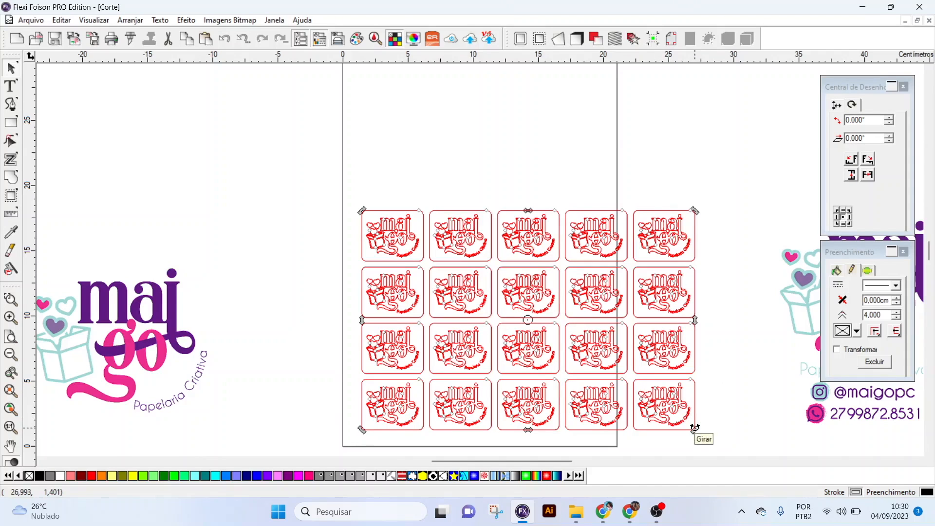
drag(695, 428, 576, 121)
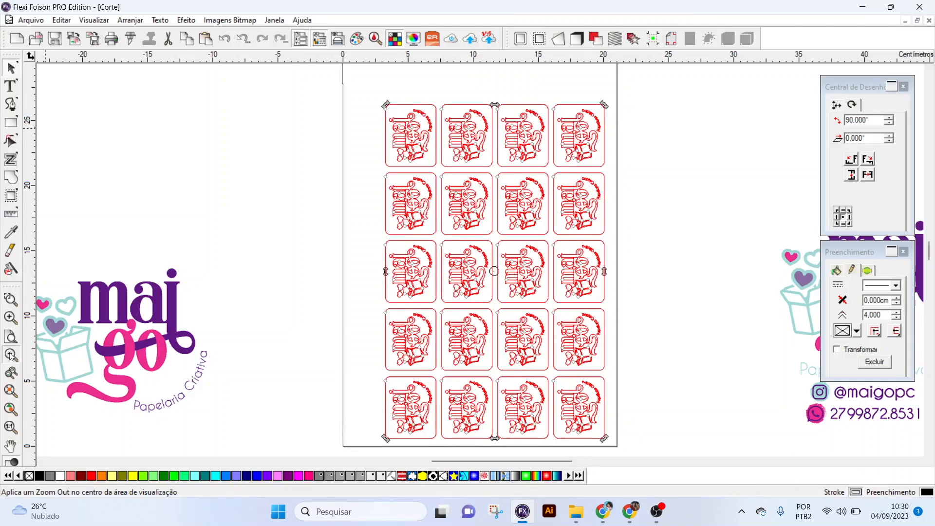
- Draw a narrow rectangle about 16.4 cm wide and 1.1 cm high just above the label grid
click(10, 355)
click(267, 172)
click(11, 300)
drag(390, 124, 612, 396)
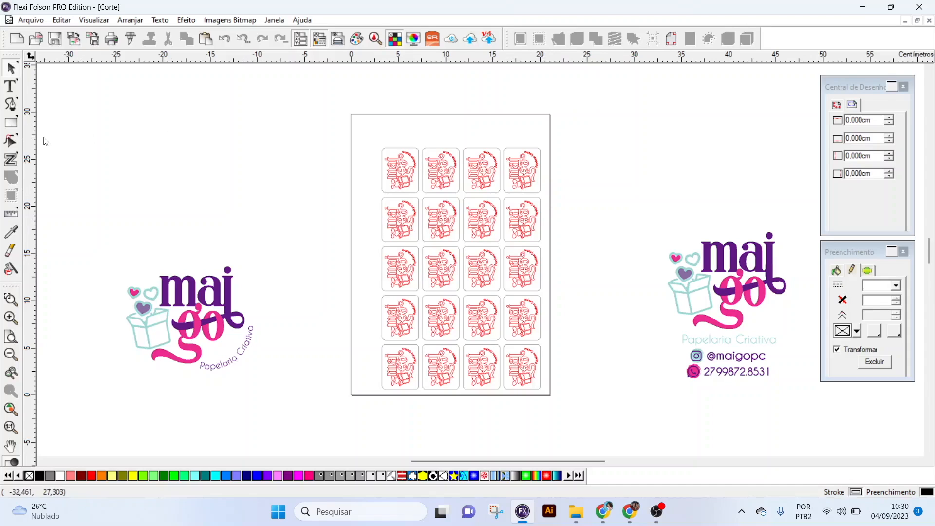
click(11, 123)
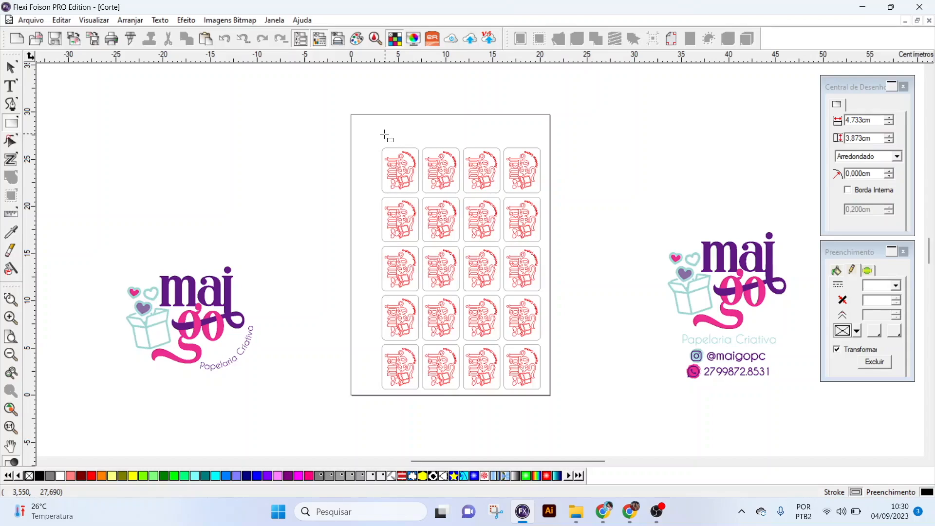
drag(385, 135, 541, 144)
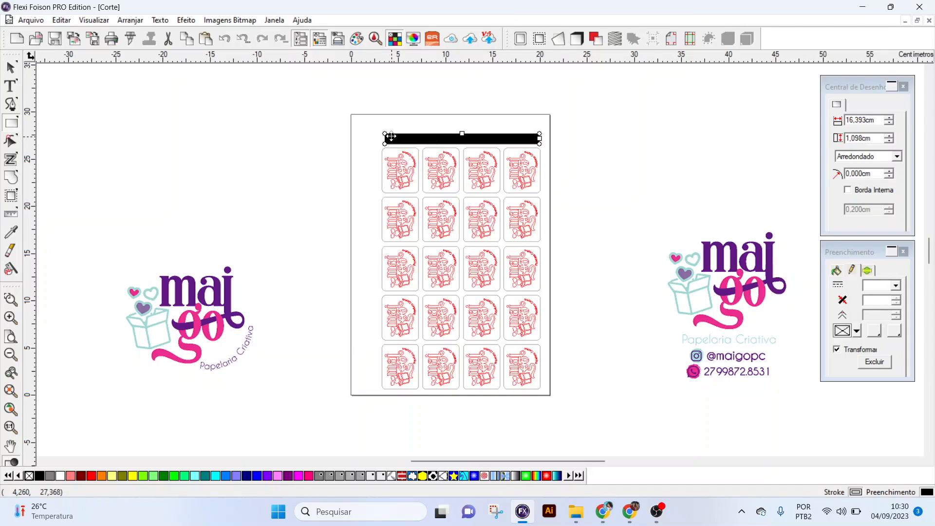
- Convert the narrow rectangle above the labels into a contour cut line
click(131, 20)
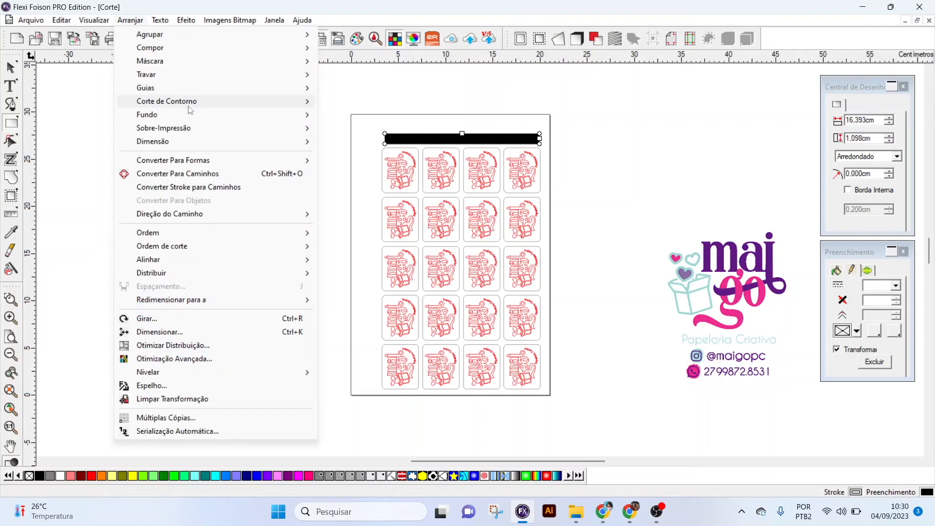
mouse_move(192, 107)
click(355, 102)
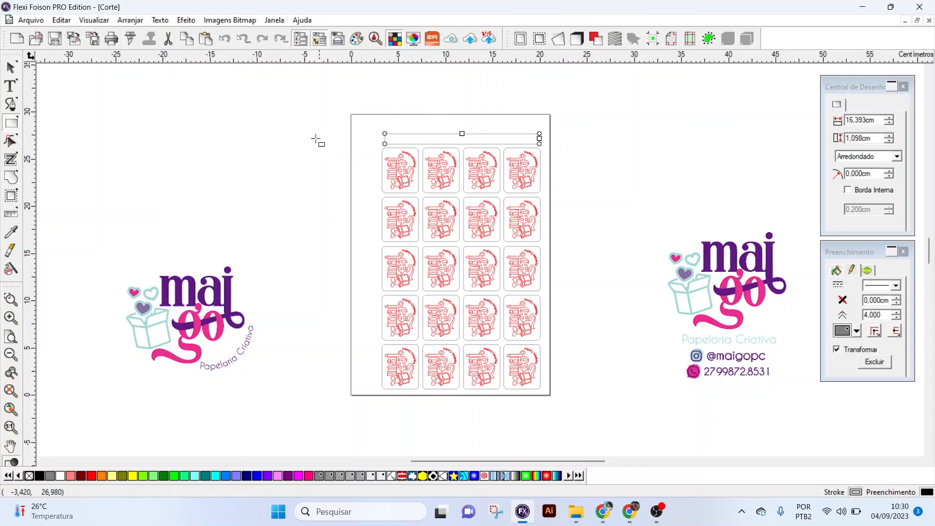
- Select the narrow rectangle's cut line and set its stroke colour to Lime Green
click(11, 71)
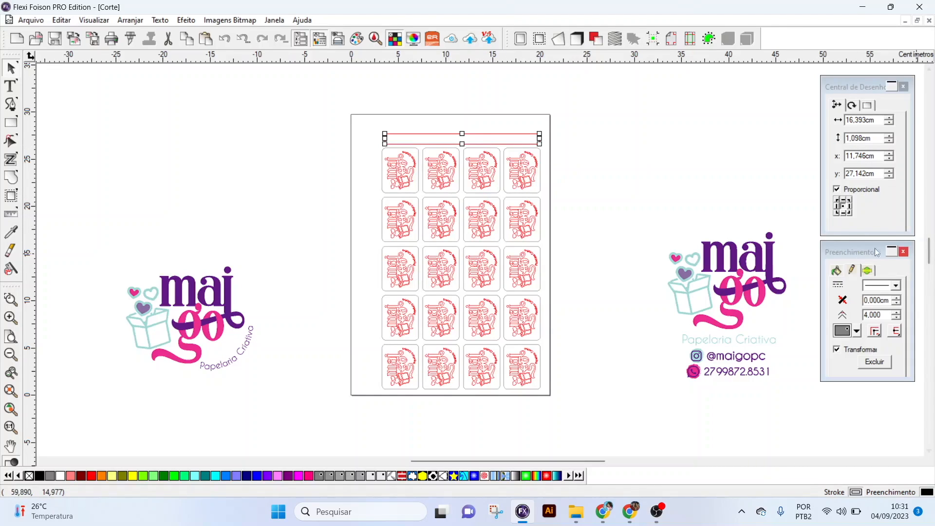
click(858, 333)
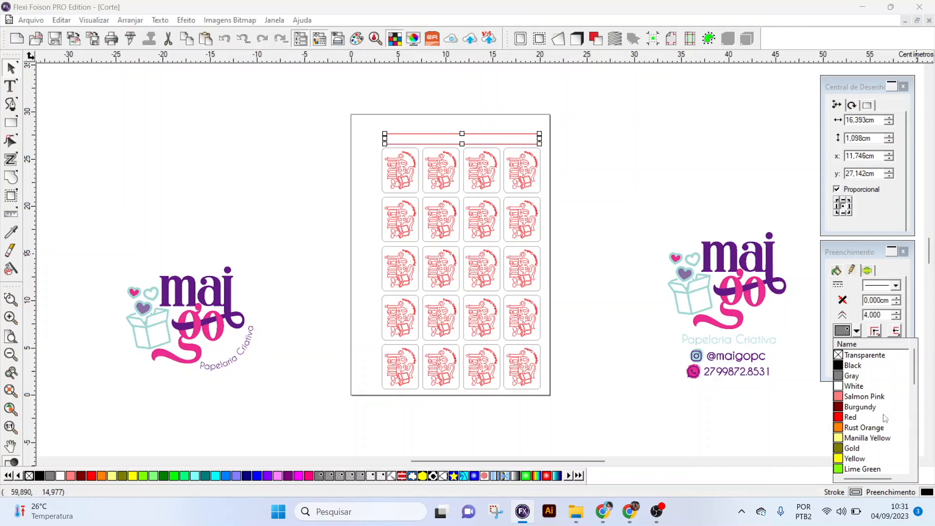
click(847, 470)
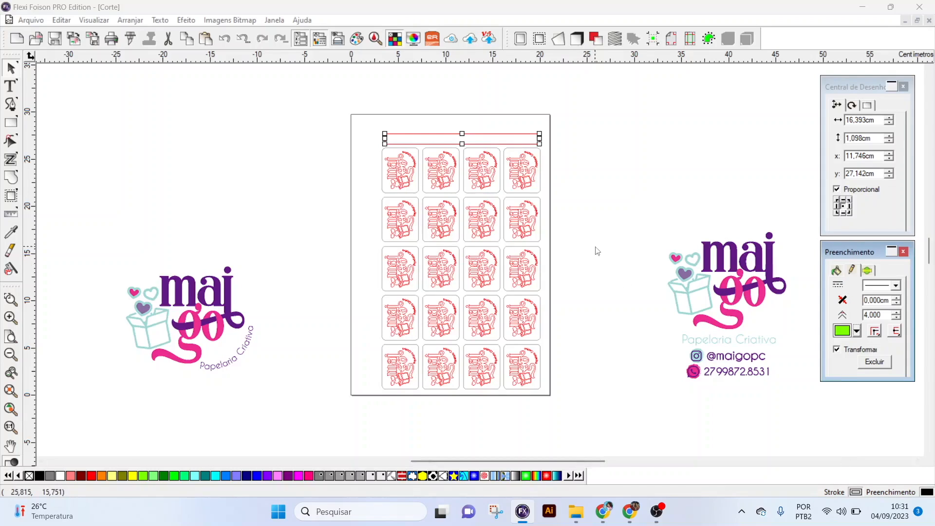
- Stretch the narrow green rectangle's left edge to line up with the left side of the label grid
click(374, 144)
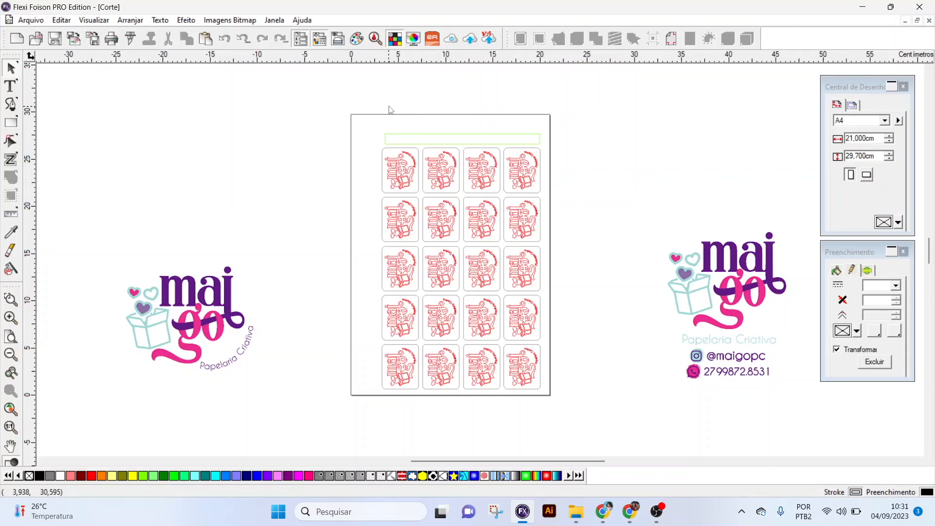
click(387, 140)
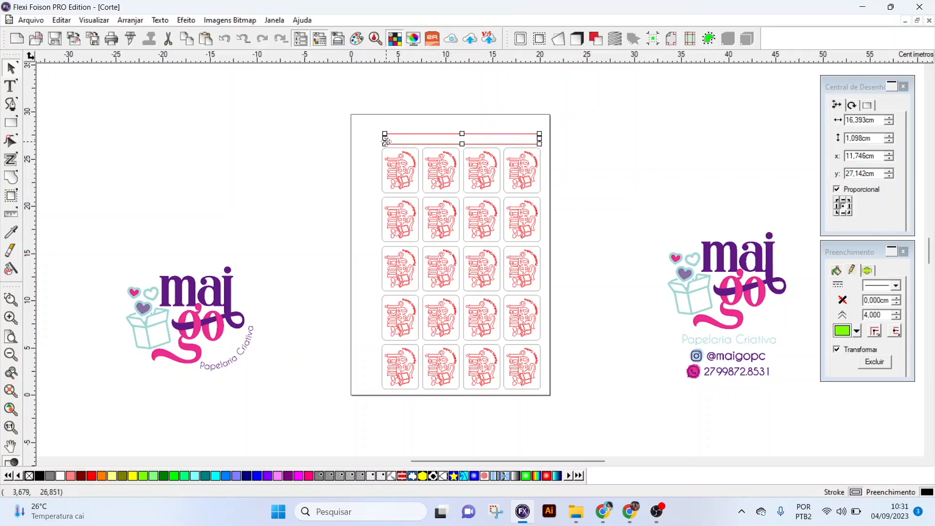
drag(384, 140, 383, 155)
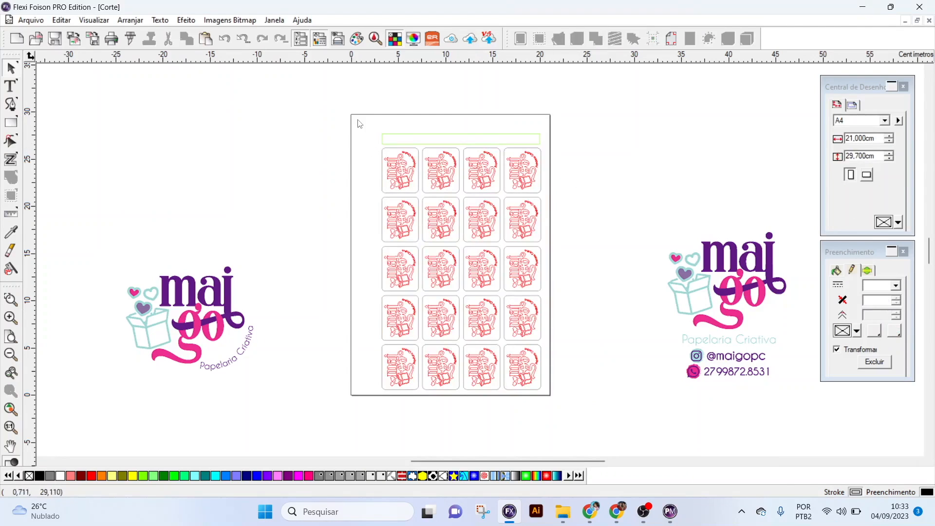
- Open the cut/plot job for all the labels and the rectangle, and order Lime Green between Red and the grey contour cut
drag(493, 301, 560, 409)
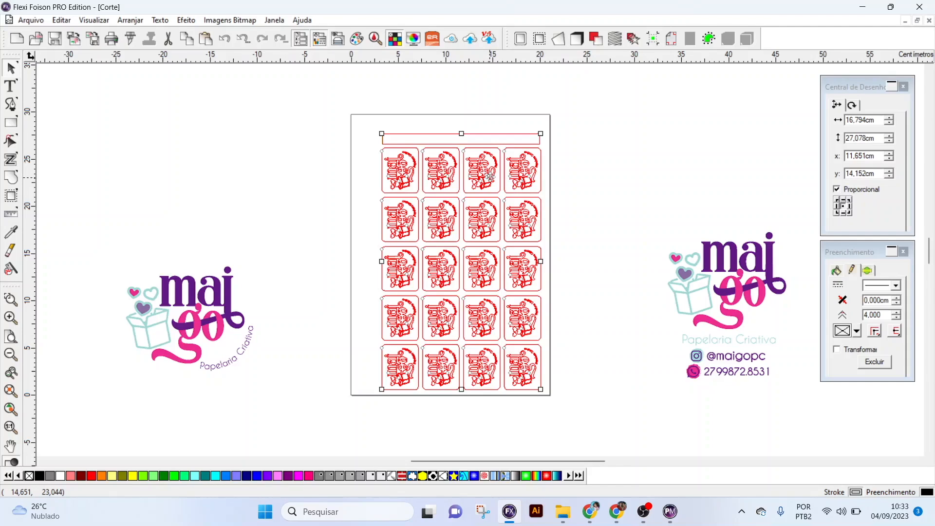
click(132, 39)
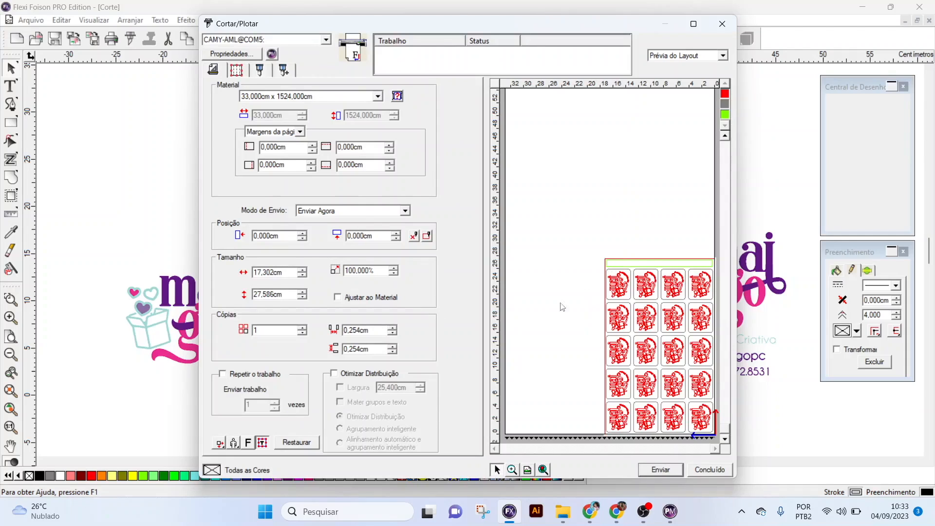
click(261, 70)
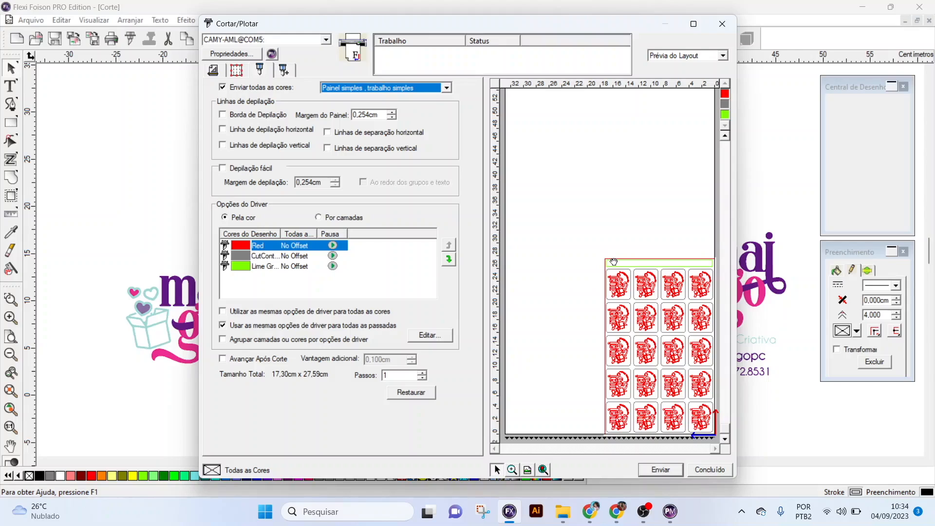
click(302, 268)
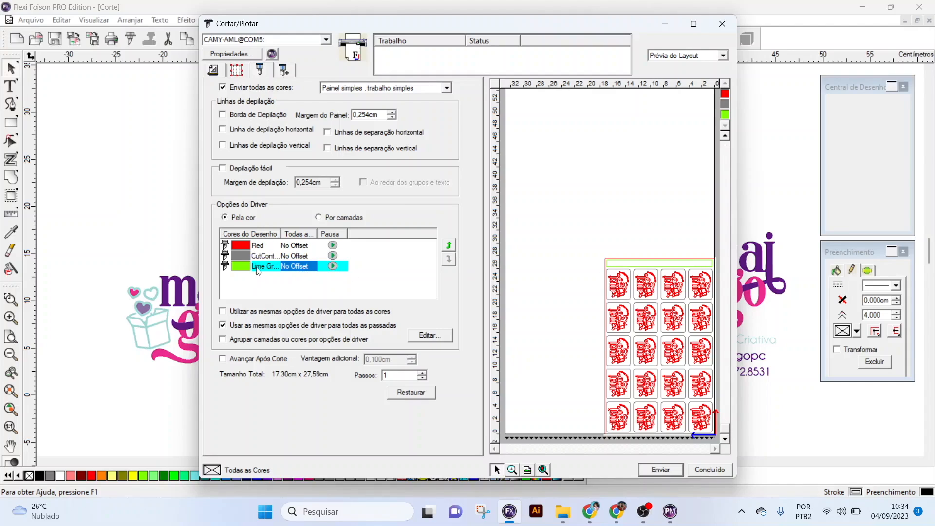
click(449, 245)
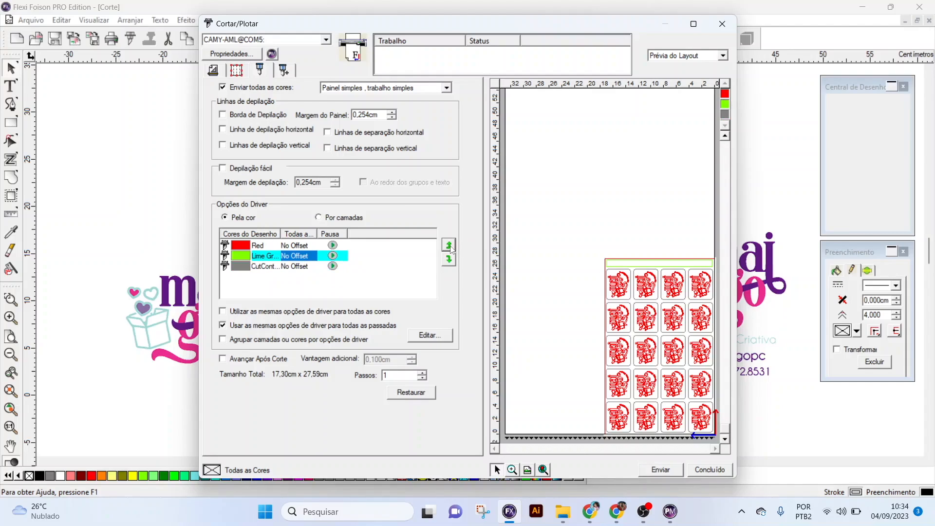
- Give the Red lines the "ac" driver preset with pressure 380 and speed 700
double_click(298, 246)
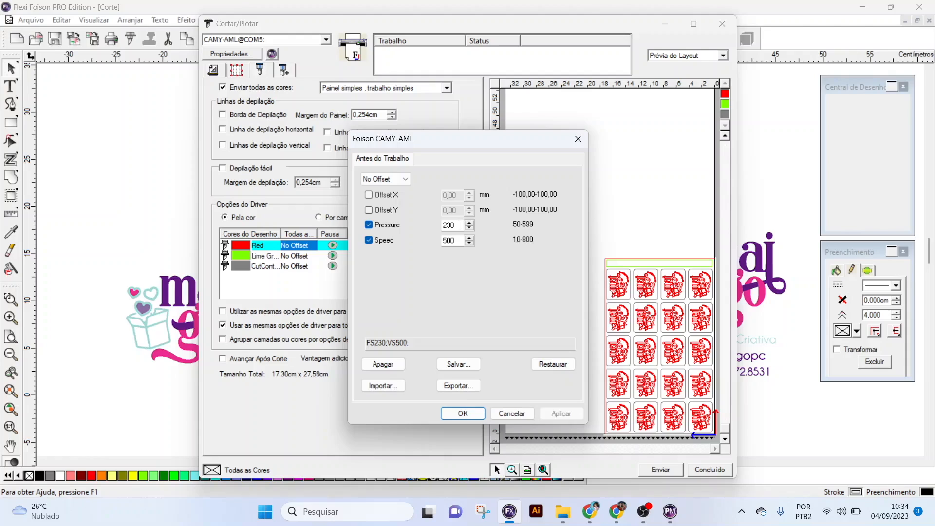
click(407, 180)
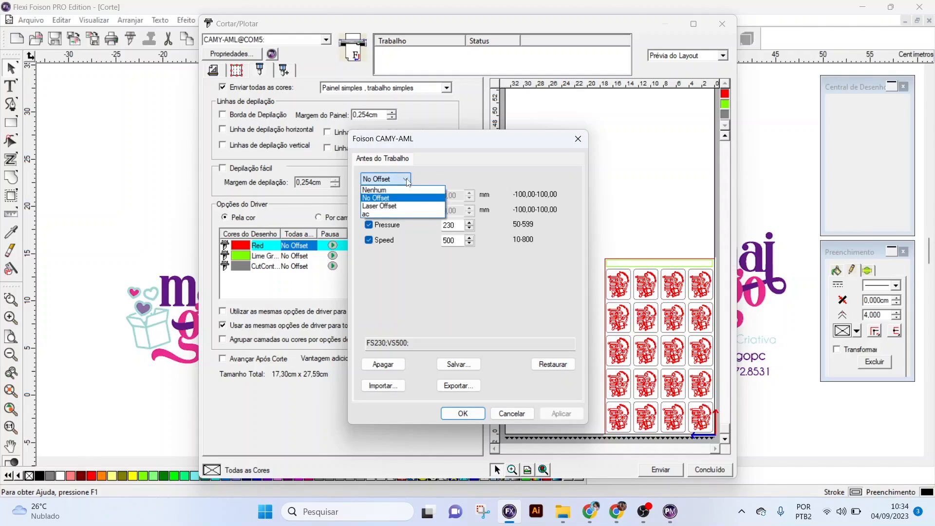
click(384, 215)
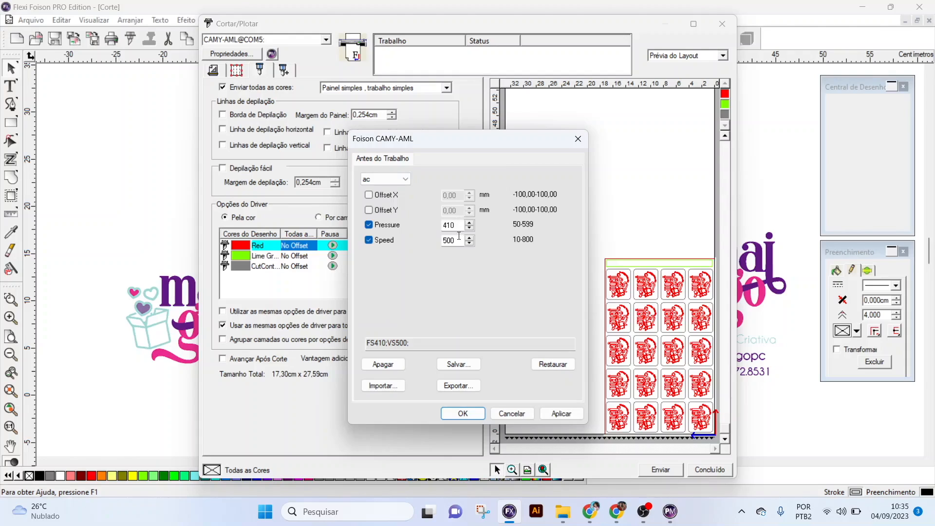
scroll(459, 226, down, 3)
drag(448, 240, 440, 240)
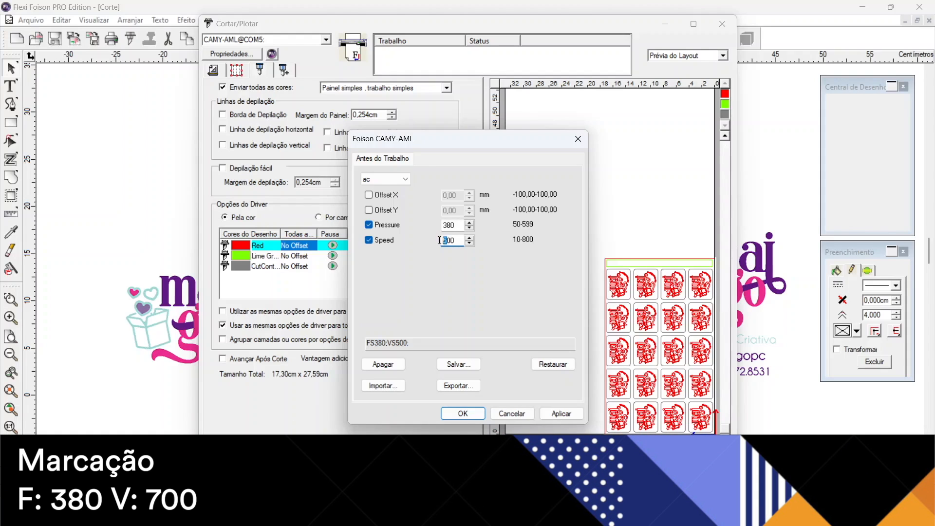
text(7)
click(470, 414)
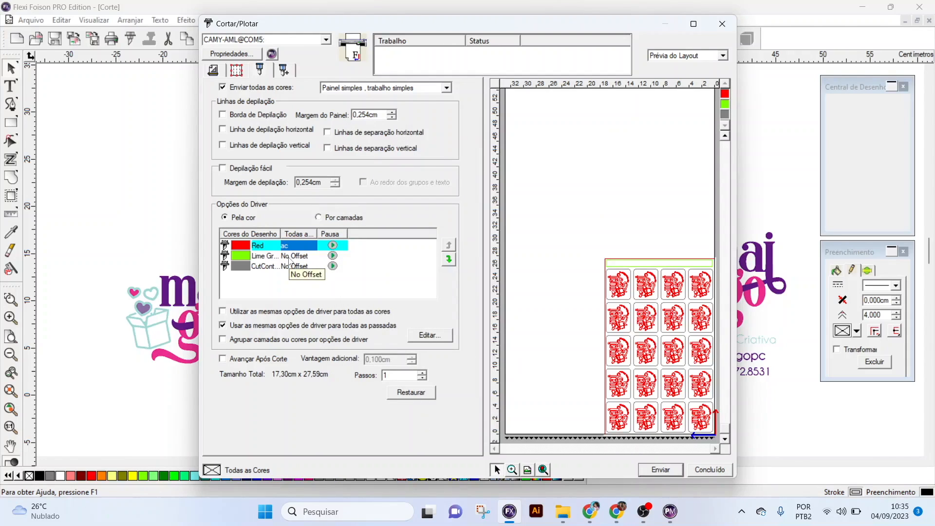
- Set the Lime Green line's driver options to pressure 50 and speed 50
double_click(292, 256)
double_click(450, 225)
text(50)
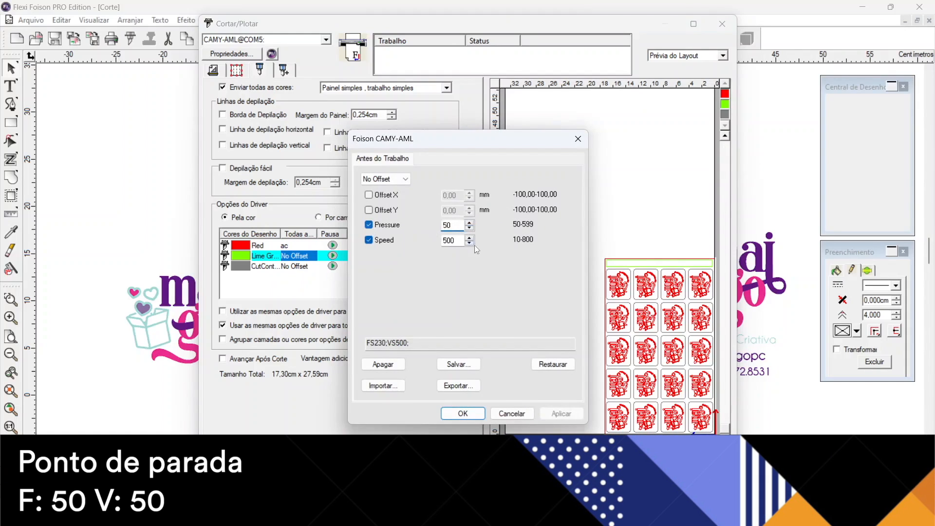
double_click(452, 240)
text(50)
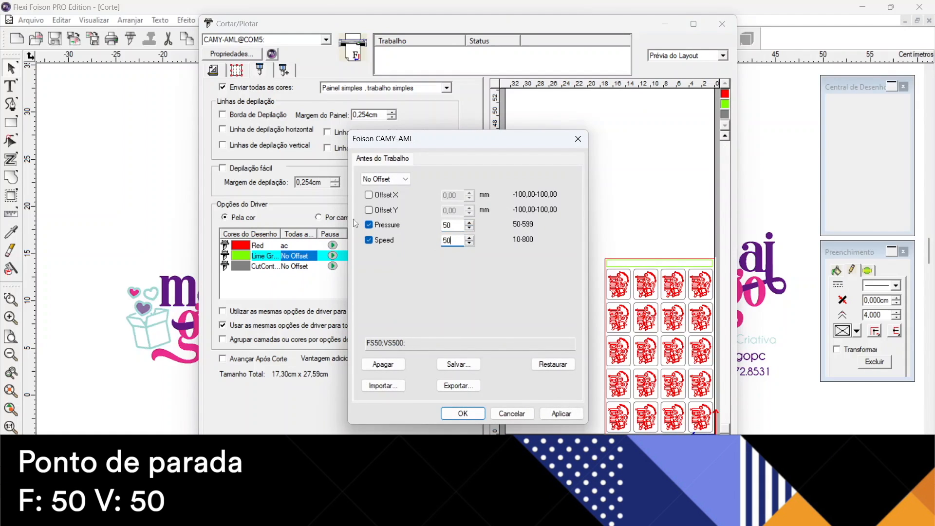
click(468, 416)
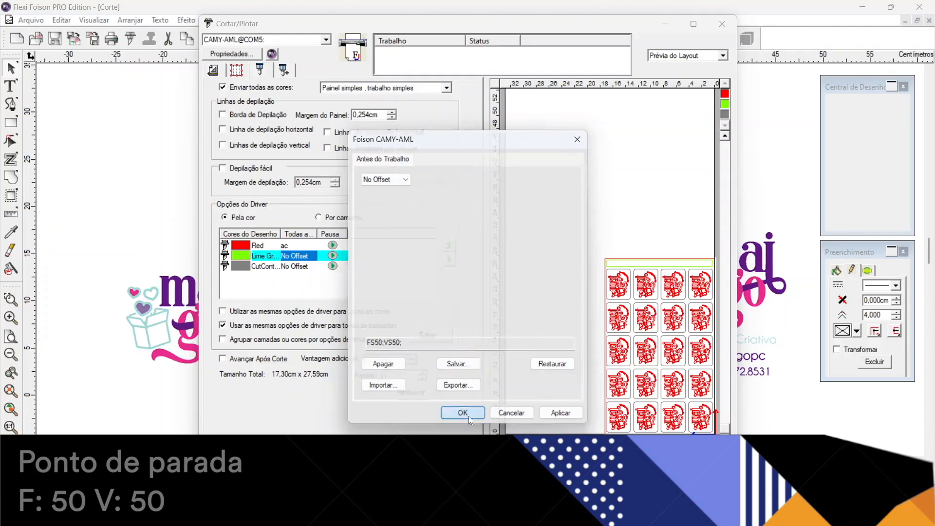
- Set the grey contour cut lines' driver options to pressure 230 and speed 700
double_click(300, 267)
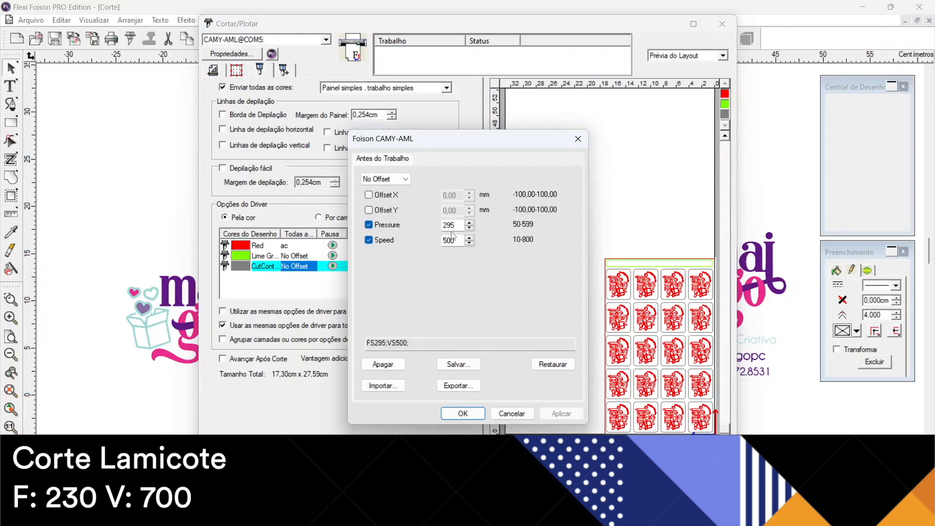
scroll(459, 228, down, 5)
scroll(451, 225, up, 1)
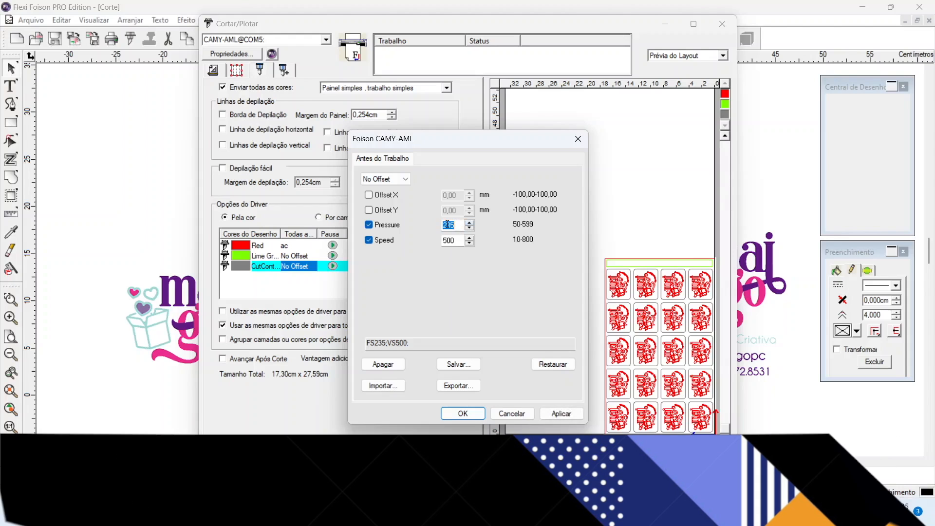
text(230)
key(Tab)
text(7)
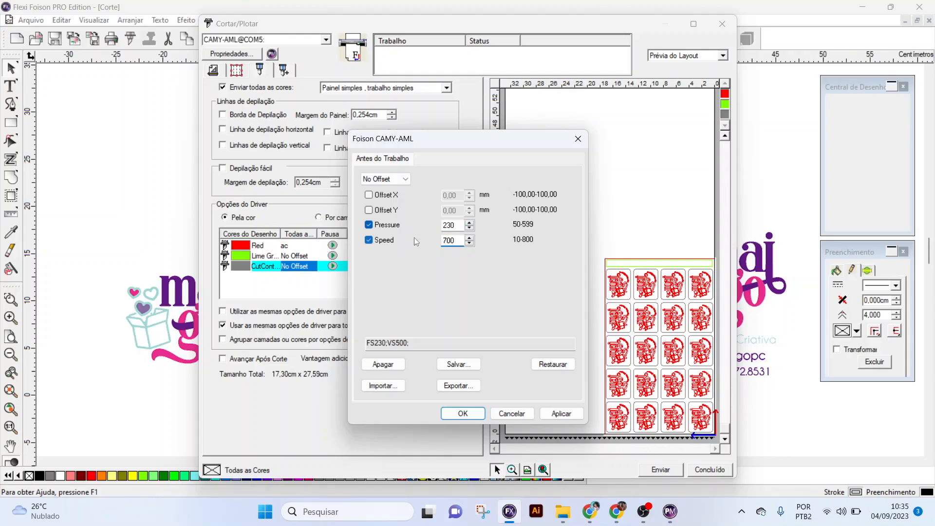
click(448, 228)
click(463, 413)
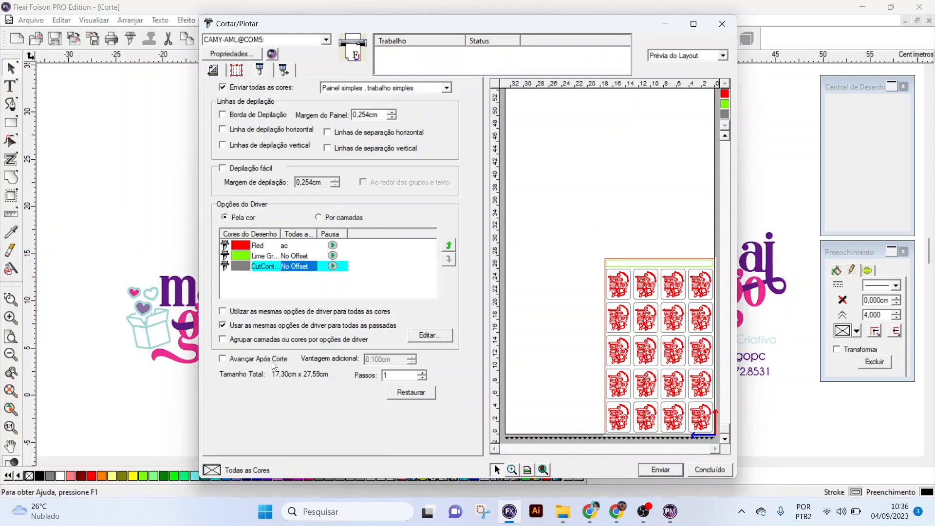
- Open the cut job's advanced options with the overcut settings
click(286, 73)
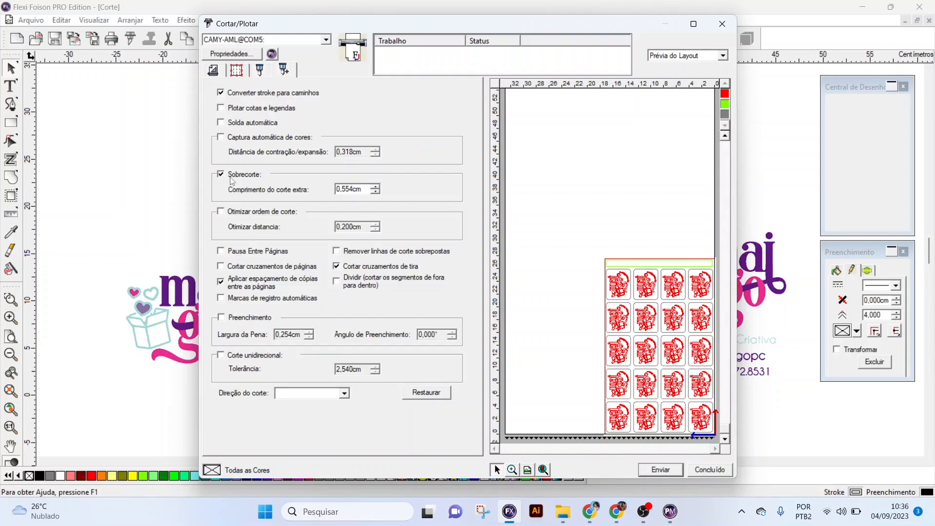